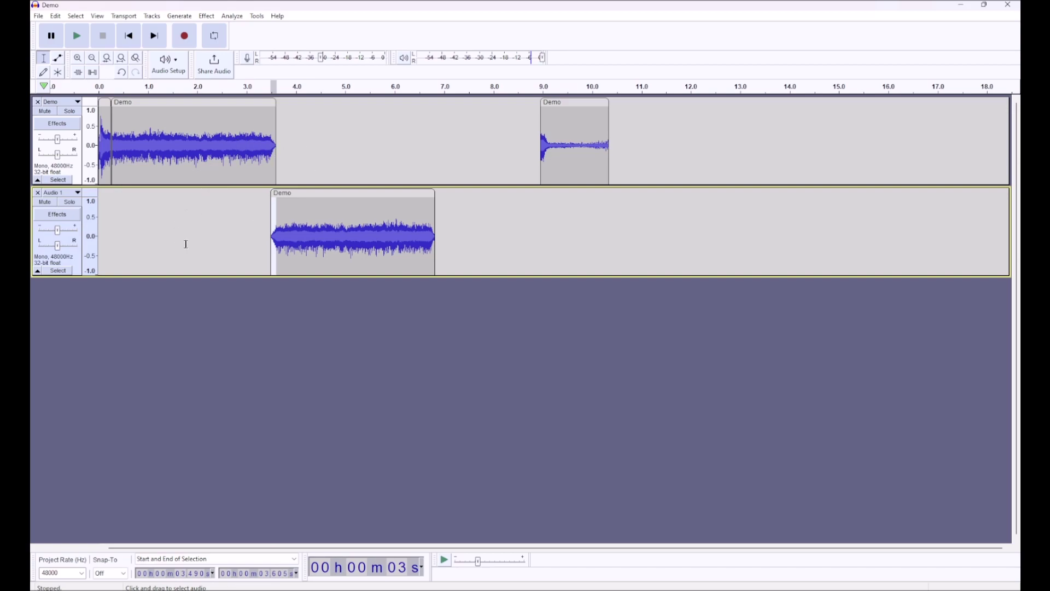
- Play the tracks from about 2.6 s to hear the current clip timing
click(188, 217)
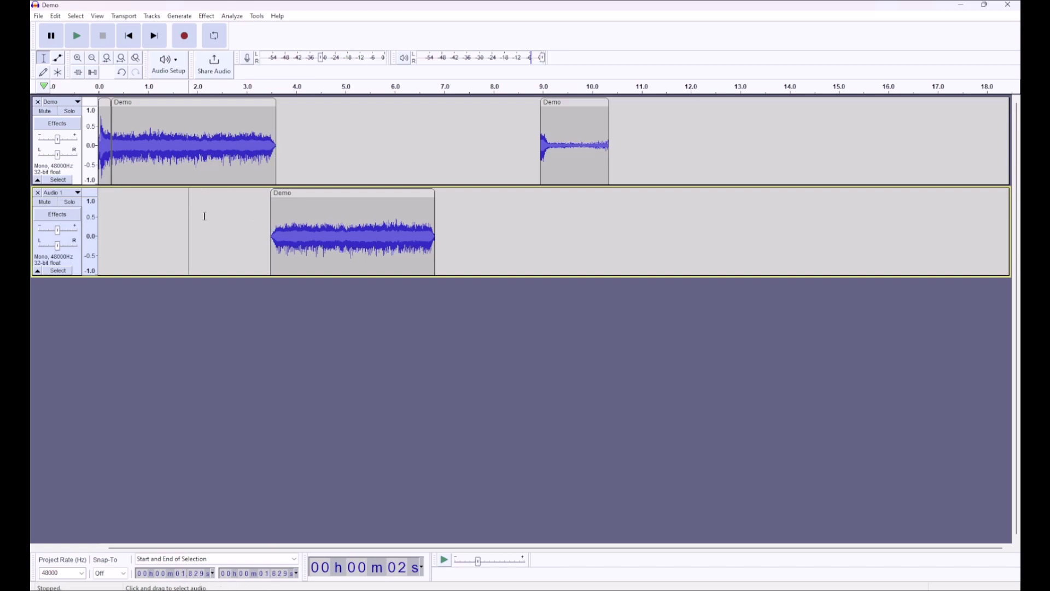
click(226, 216)
key(space)
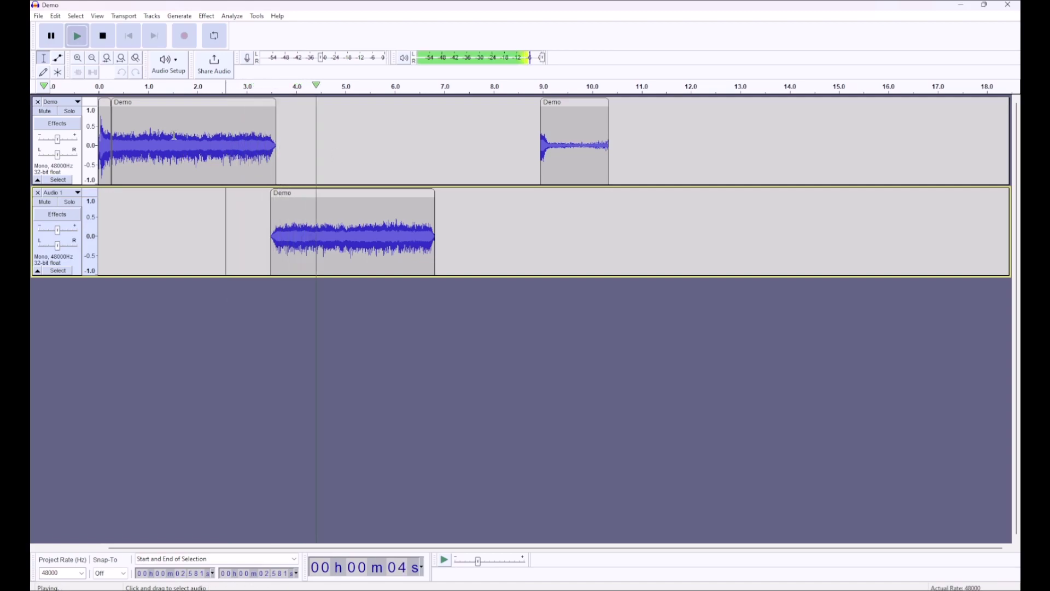
key(space)
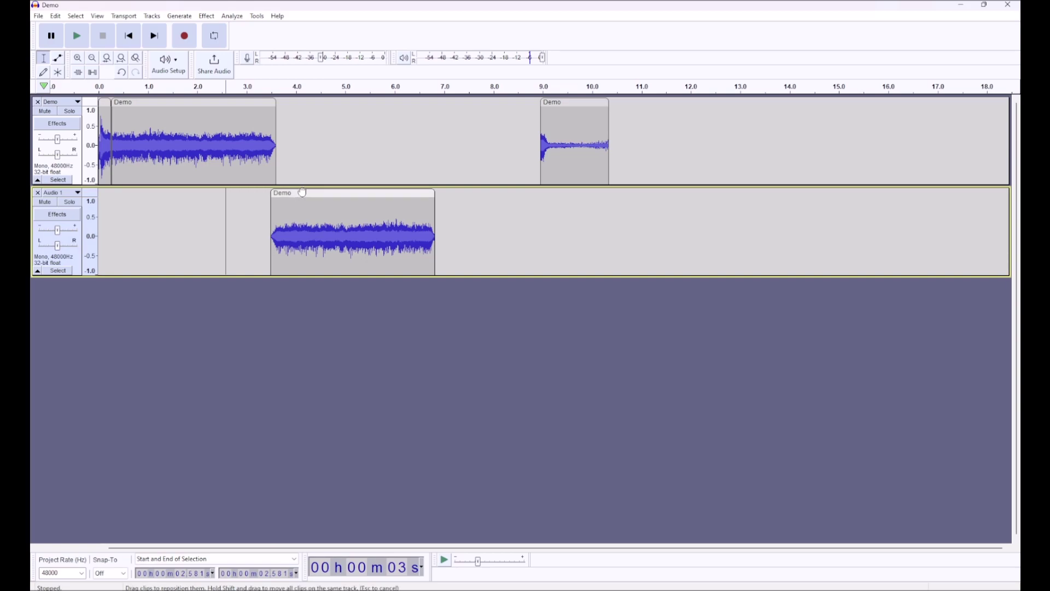
- Nudge the Audio 1 Demo clip slightly earlier and replay to check the overlap
drag(302, 192, 299, 192)
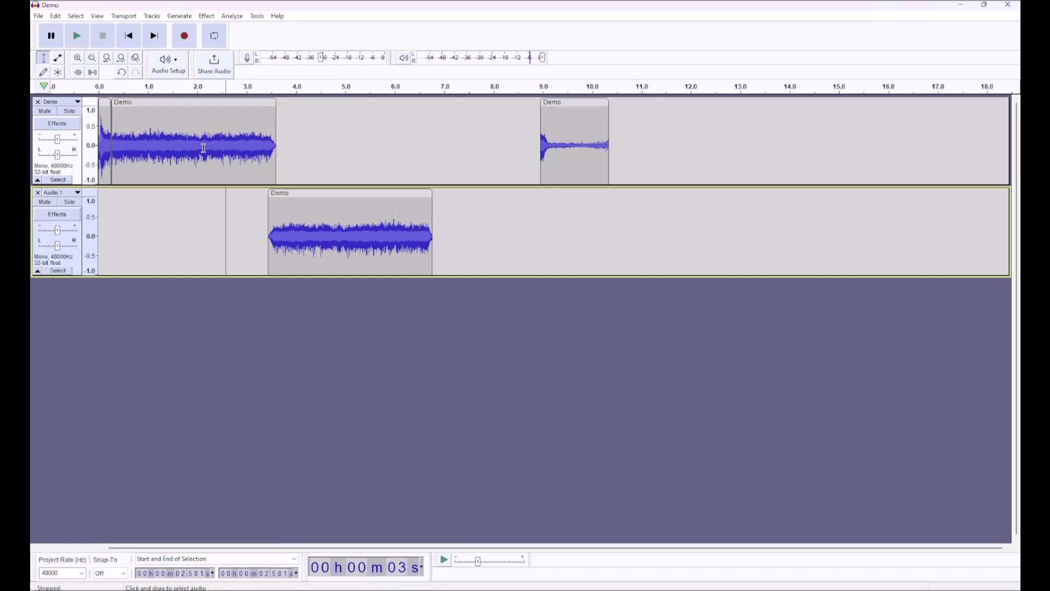
key(space)
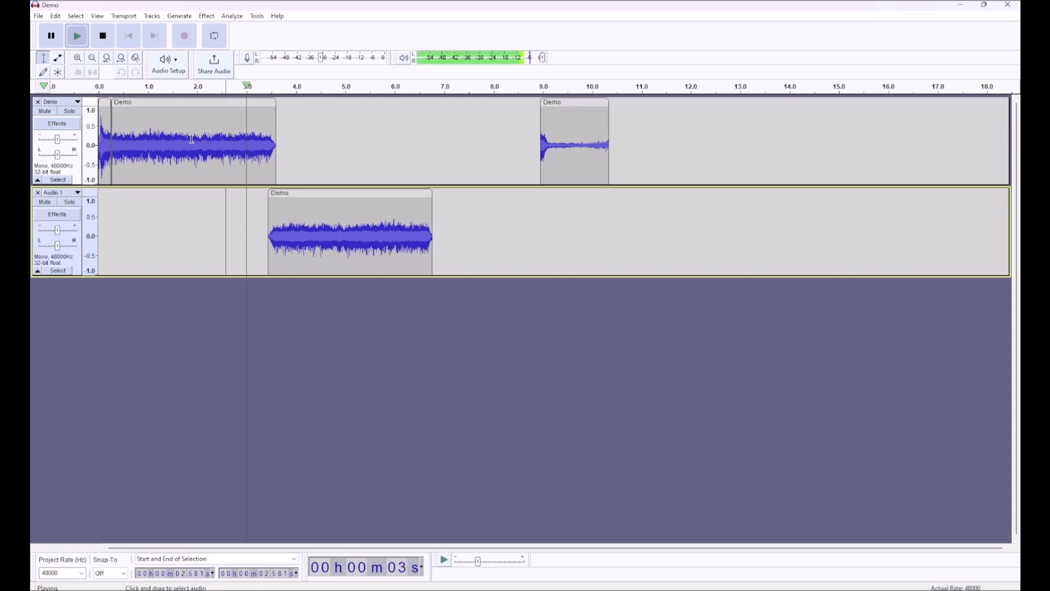
key(space)
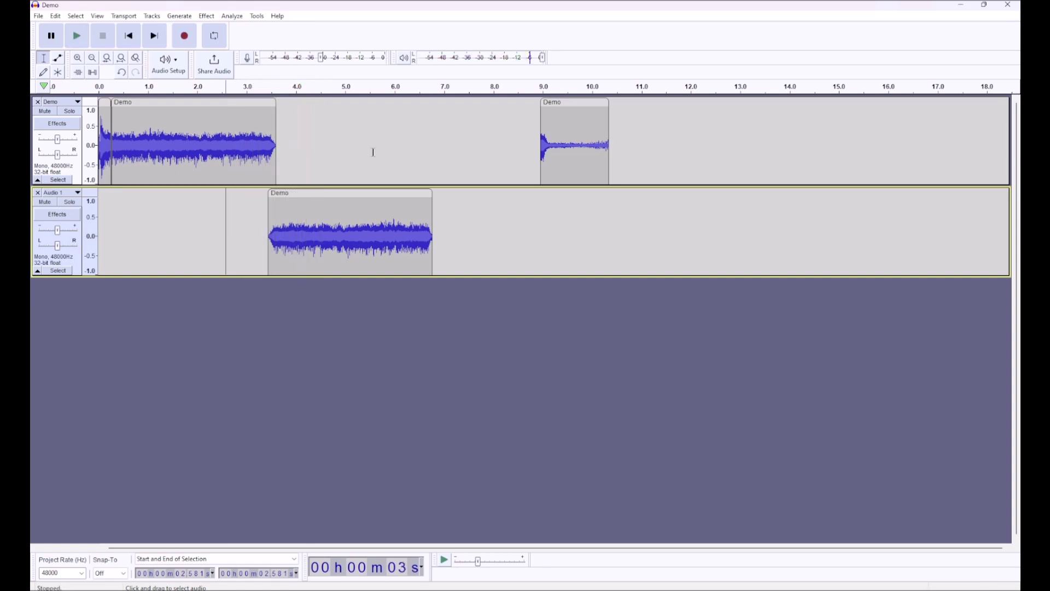
click(382, 191)
click(429, 162)
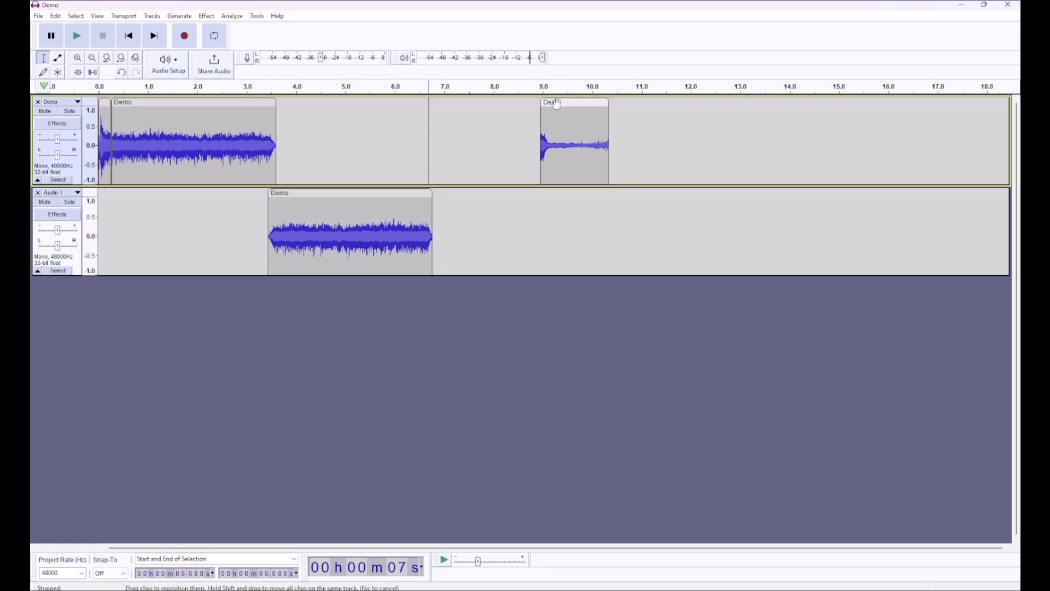
- Move the short Demo clip onto the Audio 1 track near 9 s
drag(555, 164, 558, 208)
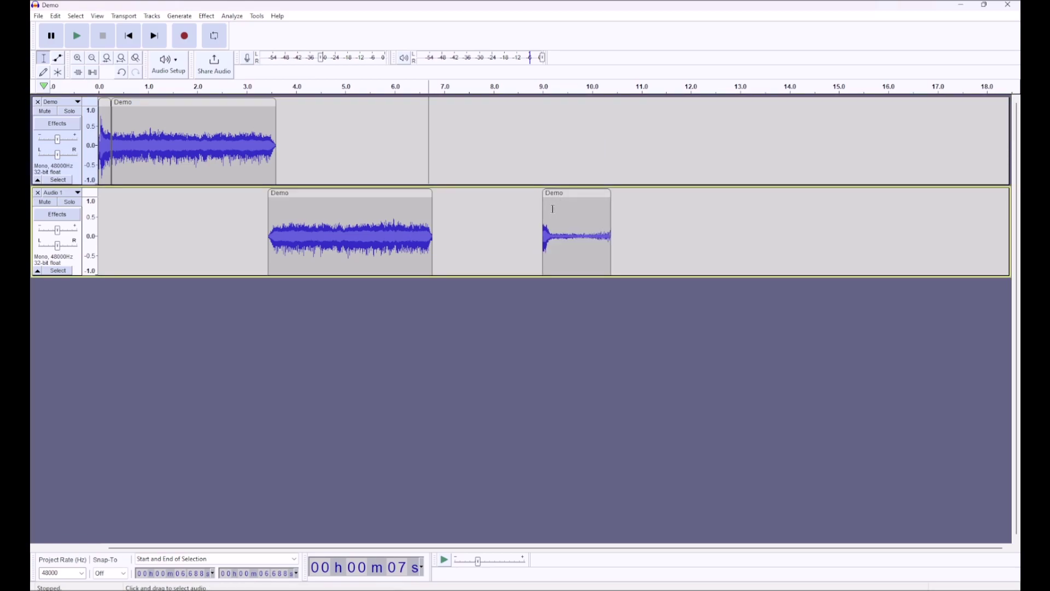
drag(416, 191, 416, 193)
key(ctrl+c)
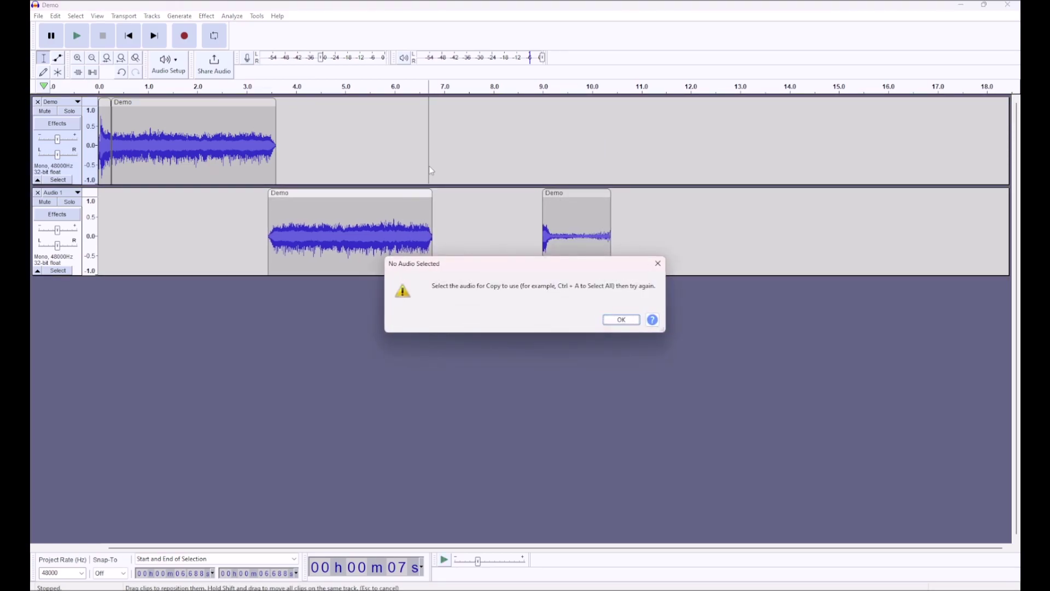
click(621, 319)
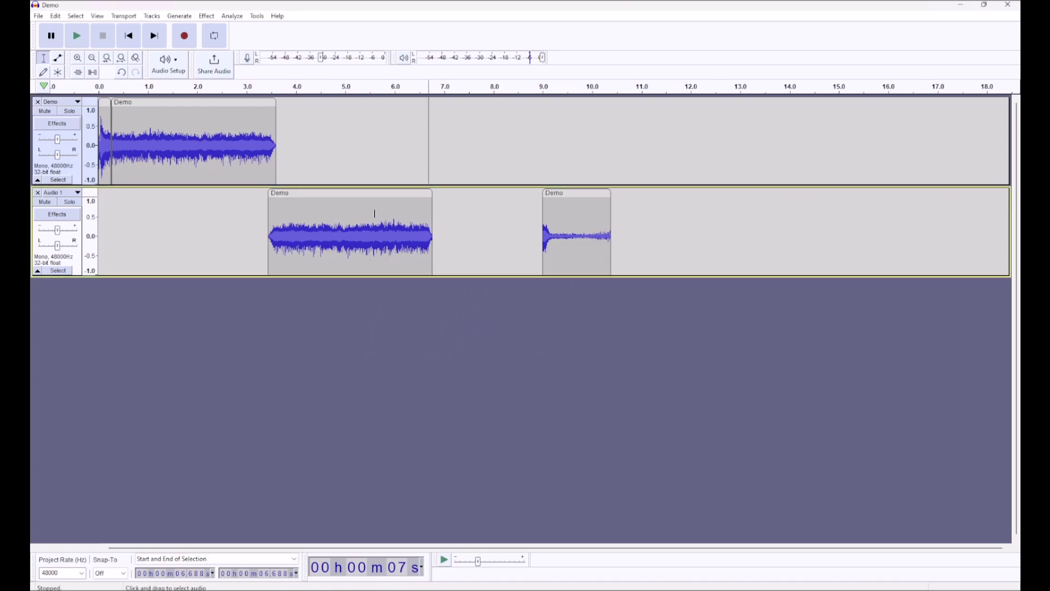
- Paste a copy of the middle clip on the Demo track at about 6.6 s and reverse it
click(424, 162)
key(ctrl+v)
click(208, 16)
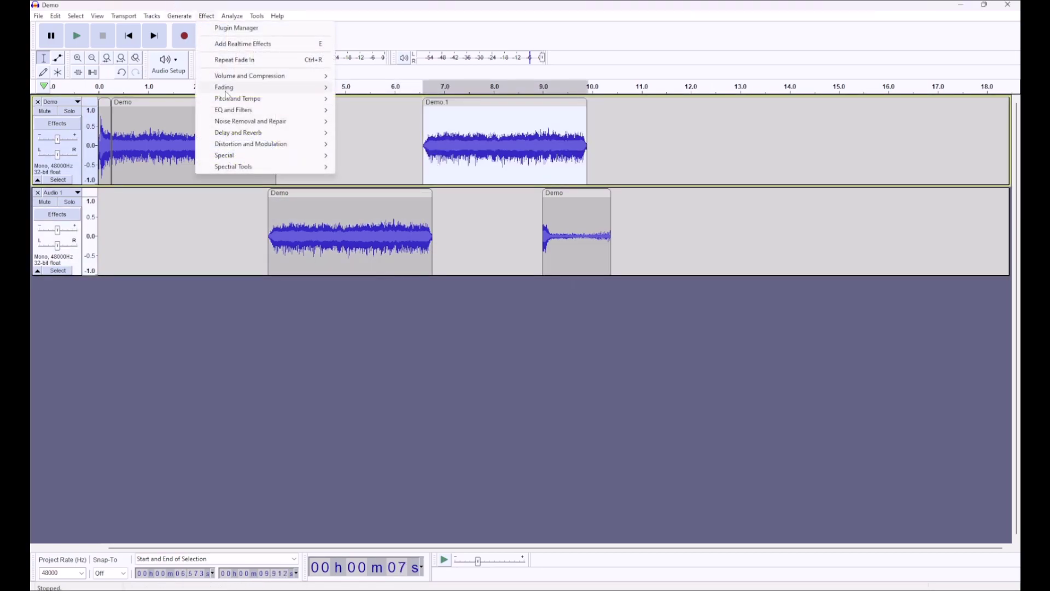
mouse_move(258, 99)
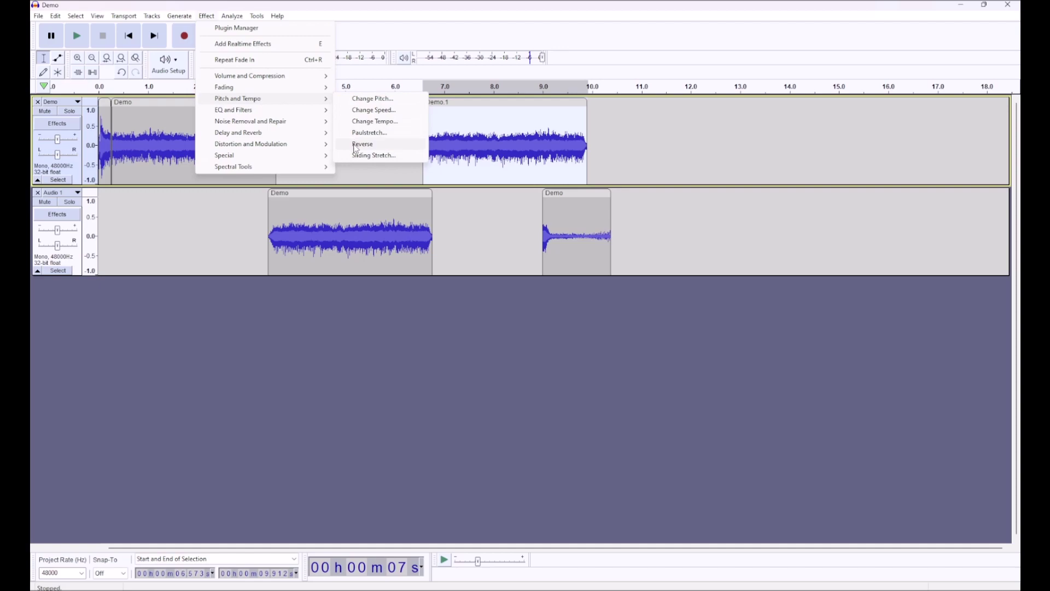
click(356, 145)
click(374, 141)
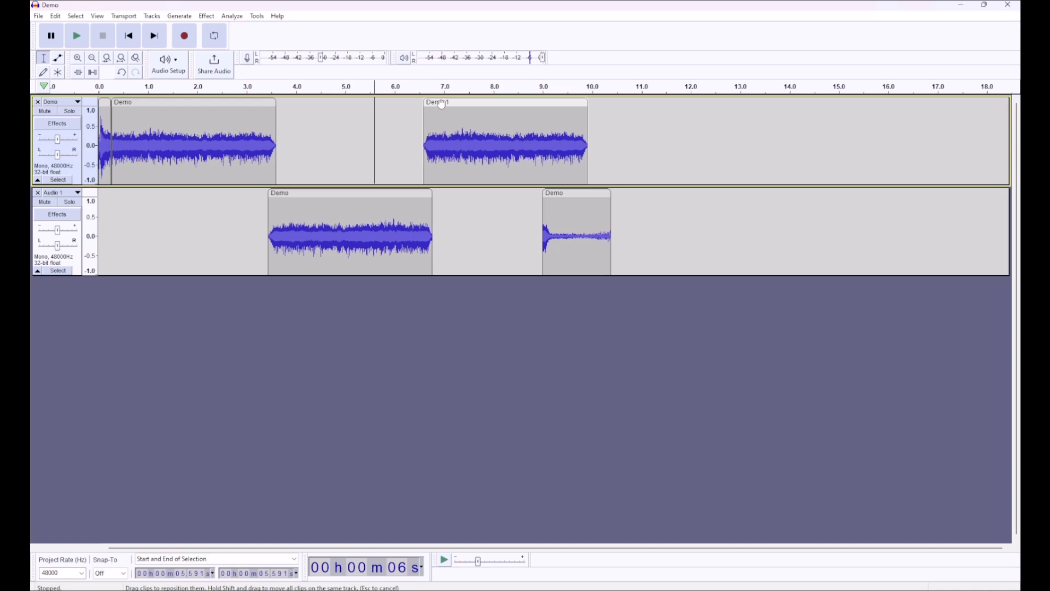
- Listen to reversed Demo.1 from 4.8 s and 6.3 s, then trim its end from 10 s to 9 s
click(334, 137)
key(space)
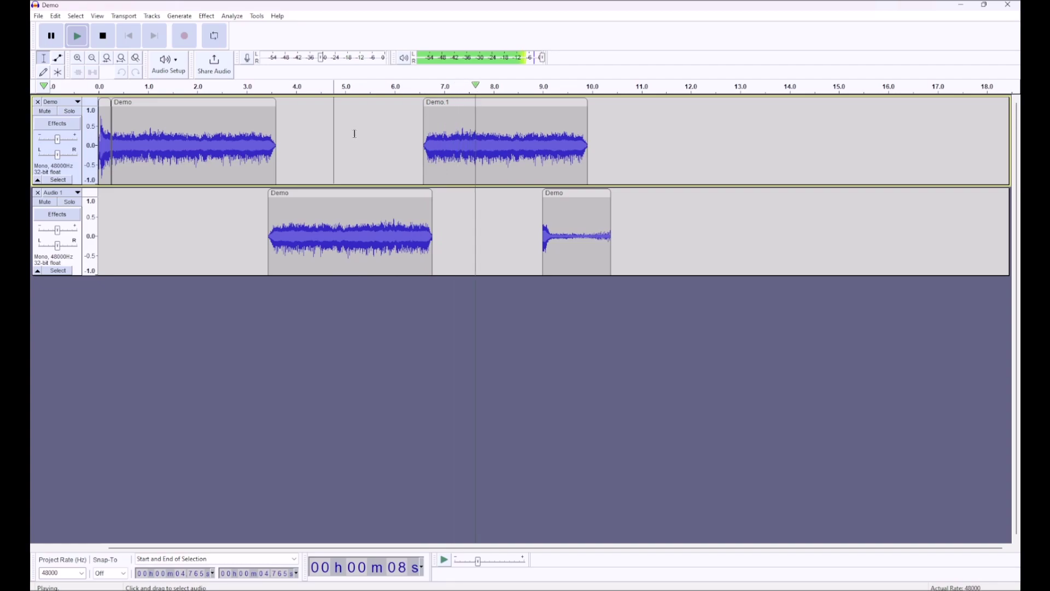
key(space)
click(411, 119)
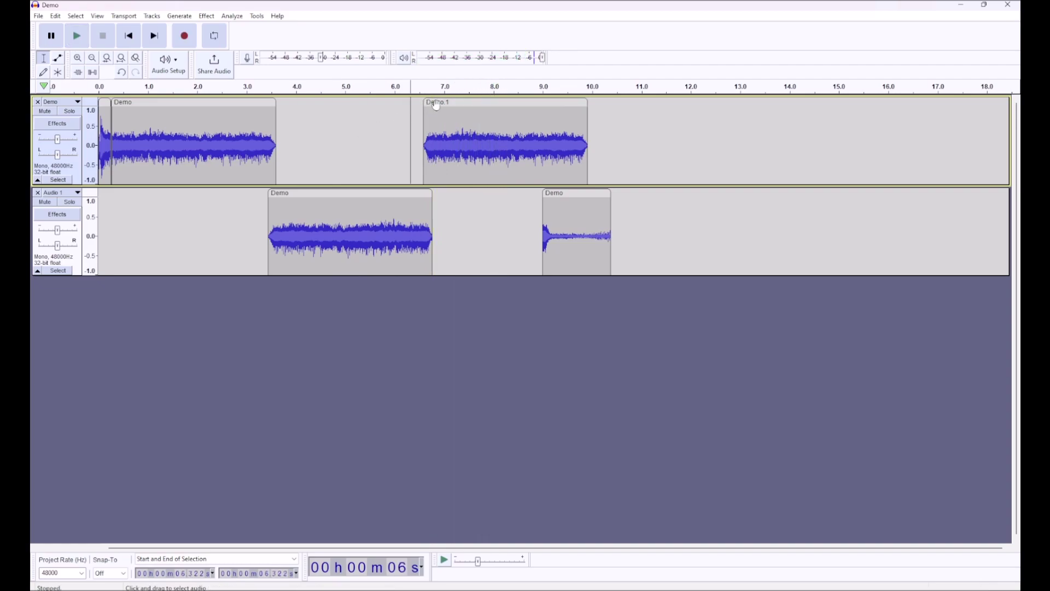
key(space)
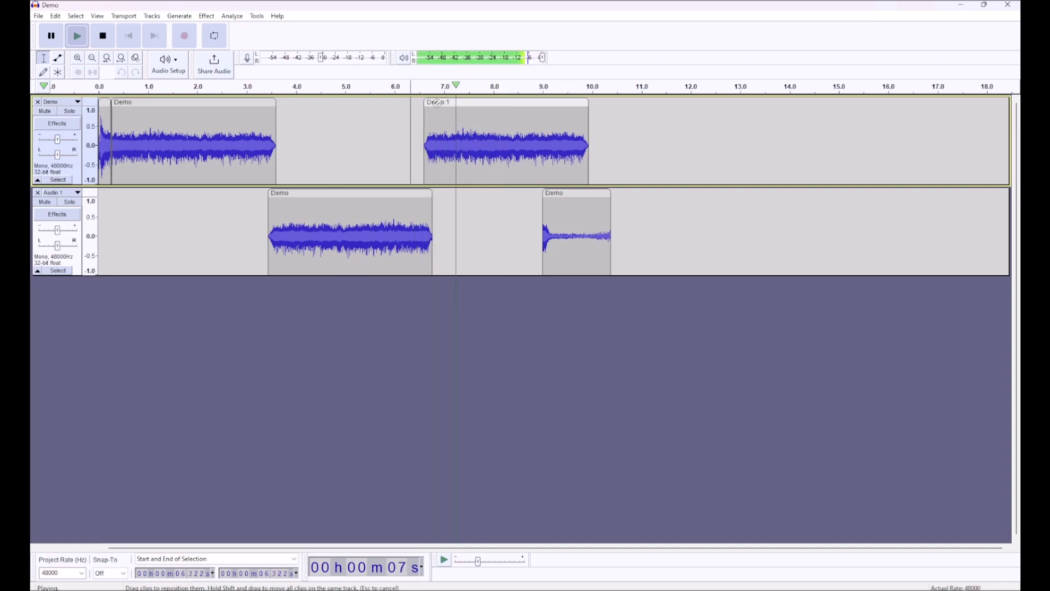
key(space)
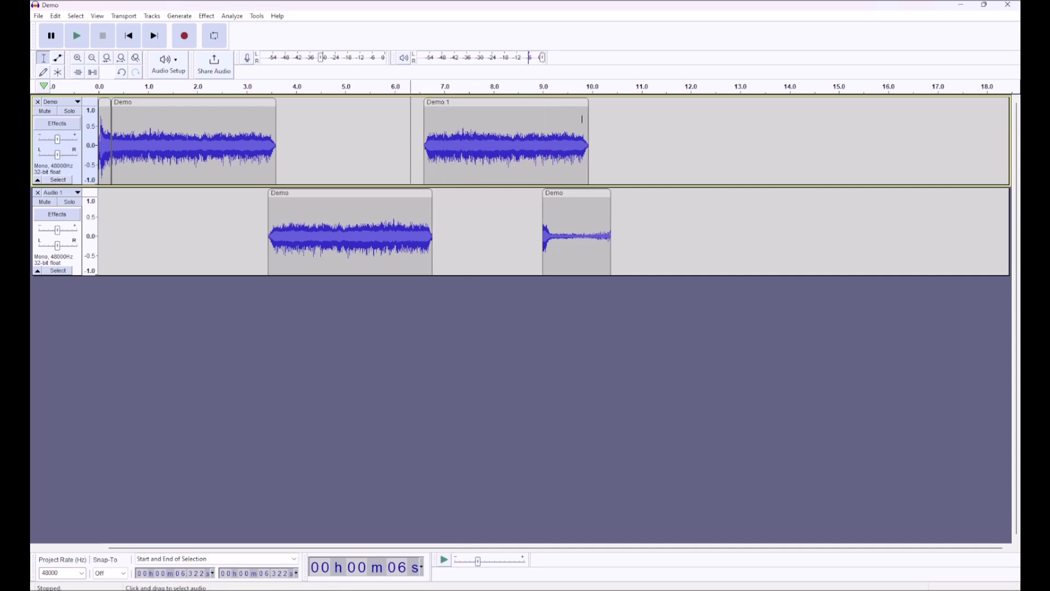
drag(588, 114, 546, 107)
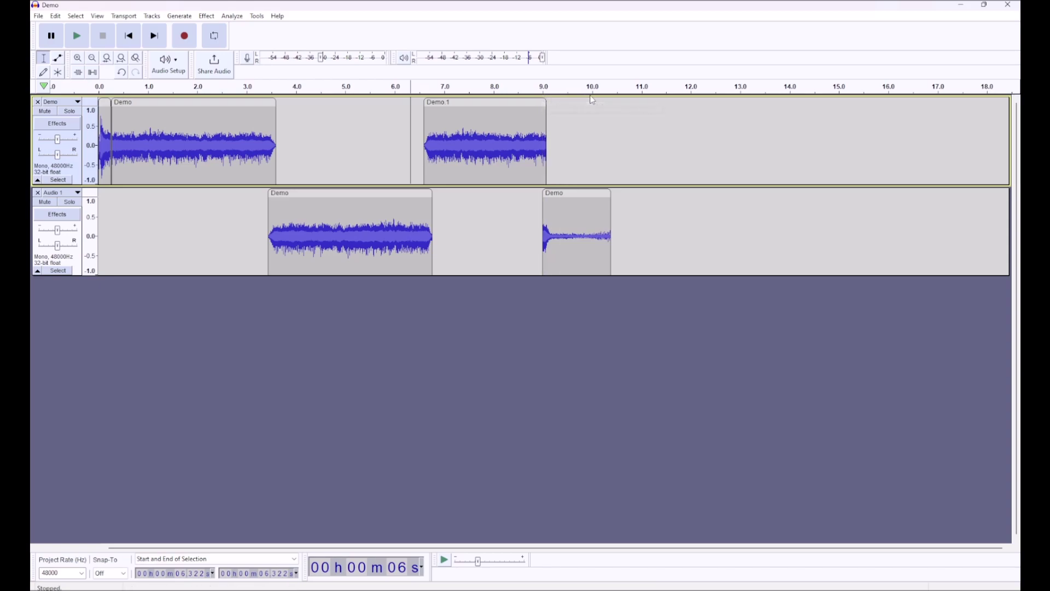
click(533, 214)
- Apply a Fade Out to the last moment of the Demo.1 clip
scroll(602, 213, up, 1)
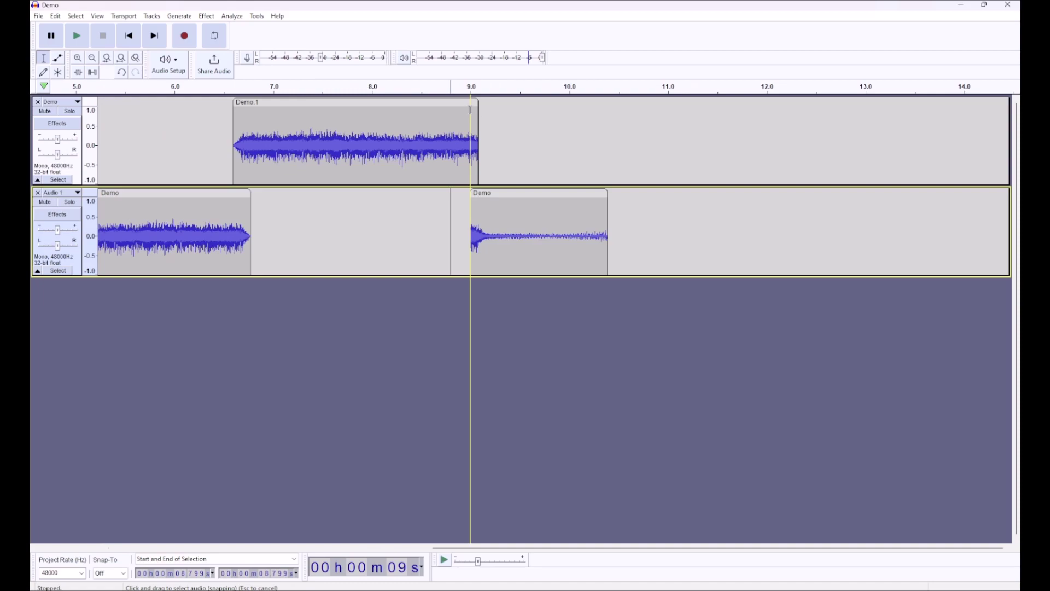
drag(470, 109, 477, 110)
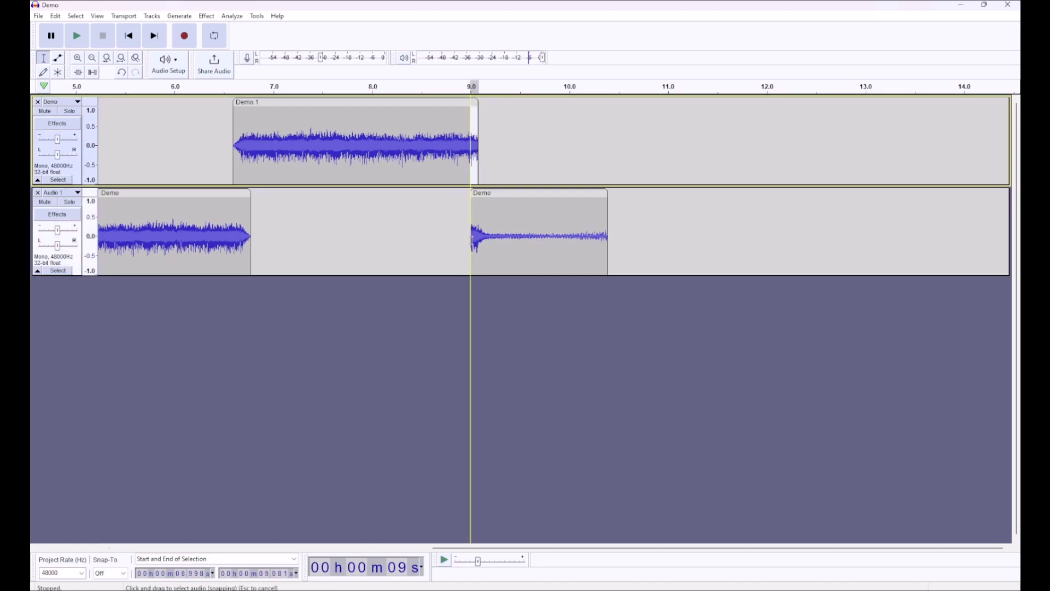
click(206, 16)
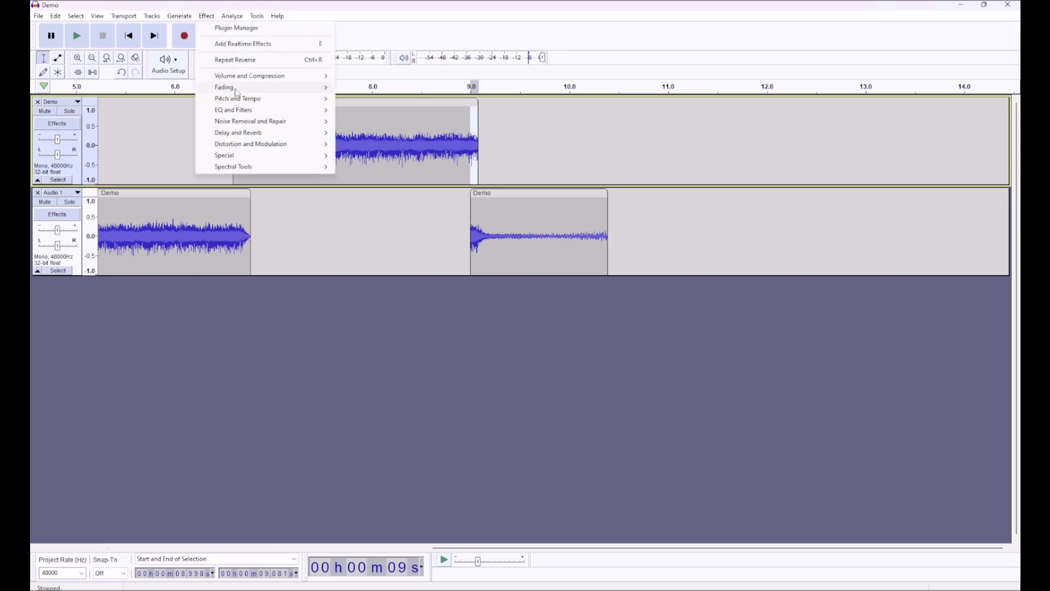
mouse_move(236, 89)
click(370, 132)
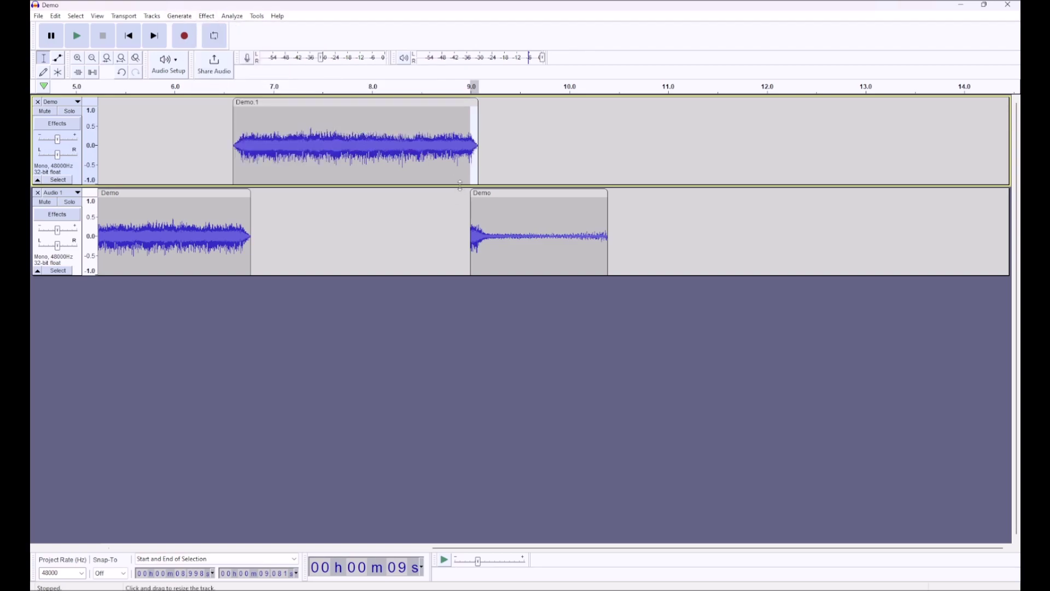
click(436, 128)
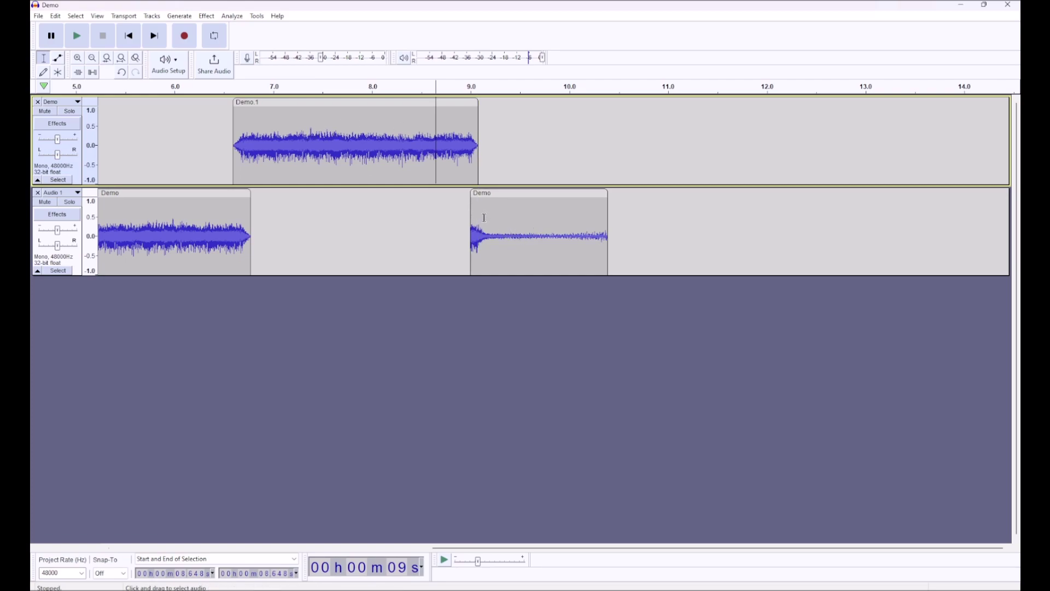
- Apply a Fade In to the first moment of the short Audio 1 clip
drag(476, 217, 470, 219)
click(207, 16)
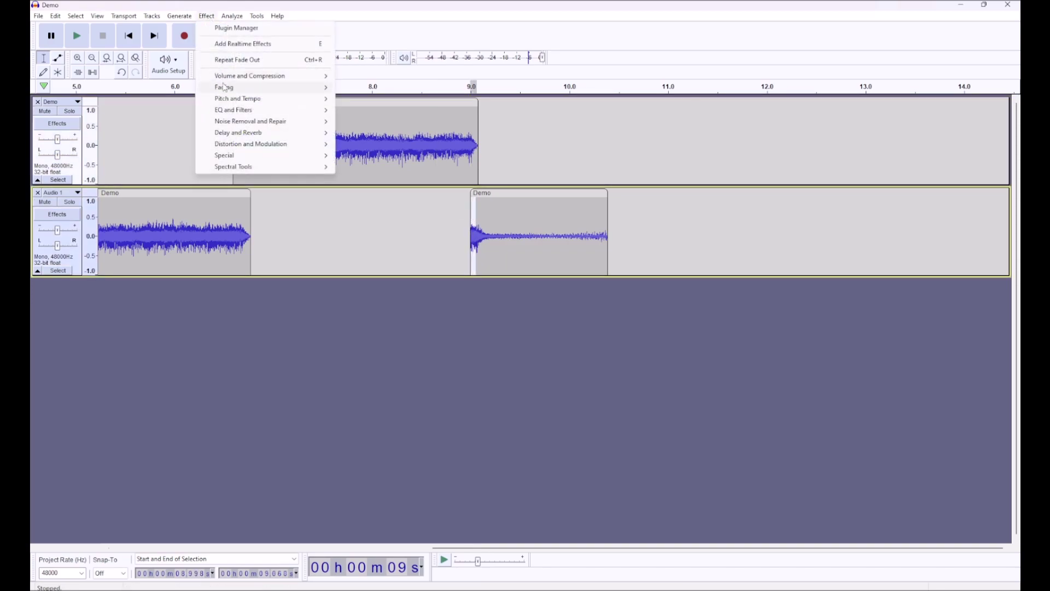
mouse_move(224, 87)
click(411, 126)
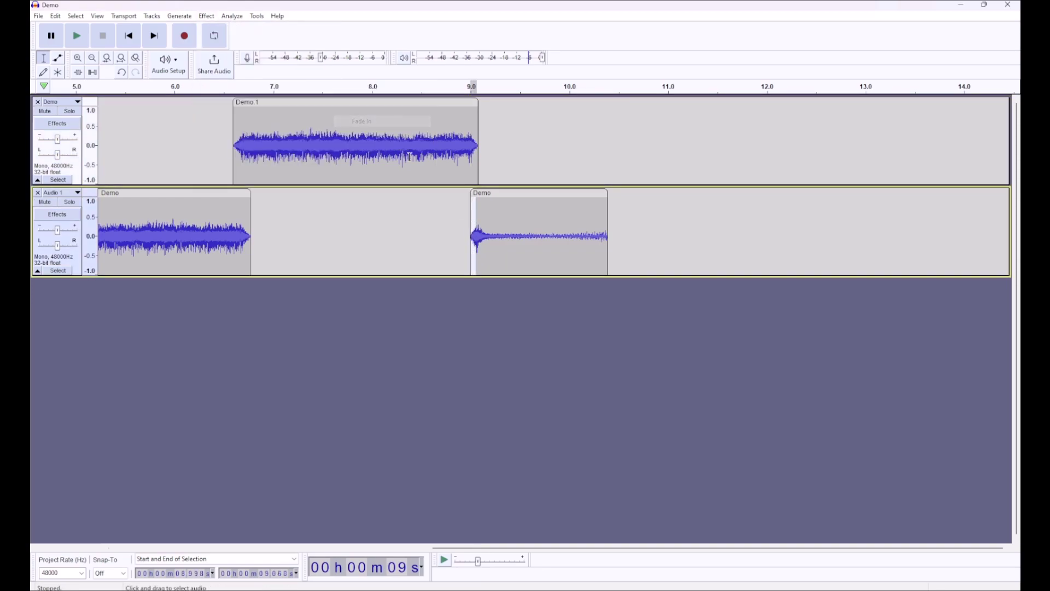
click(394, 219)
- Shift the short Audio 1 clip slightly earlier and fade in its start again
drag(493, 194, 471, 229)
click(206, 16)
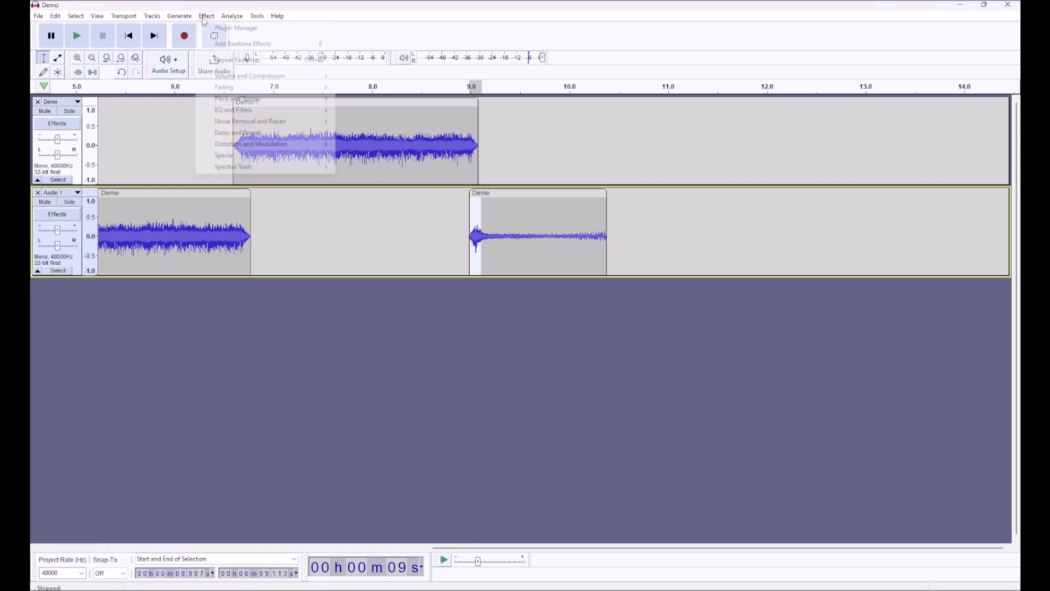
mouse_move(246, 86)
click(389, 125)
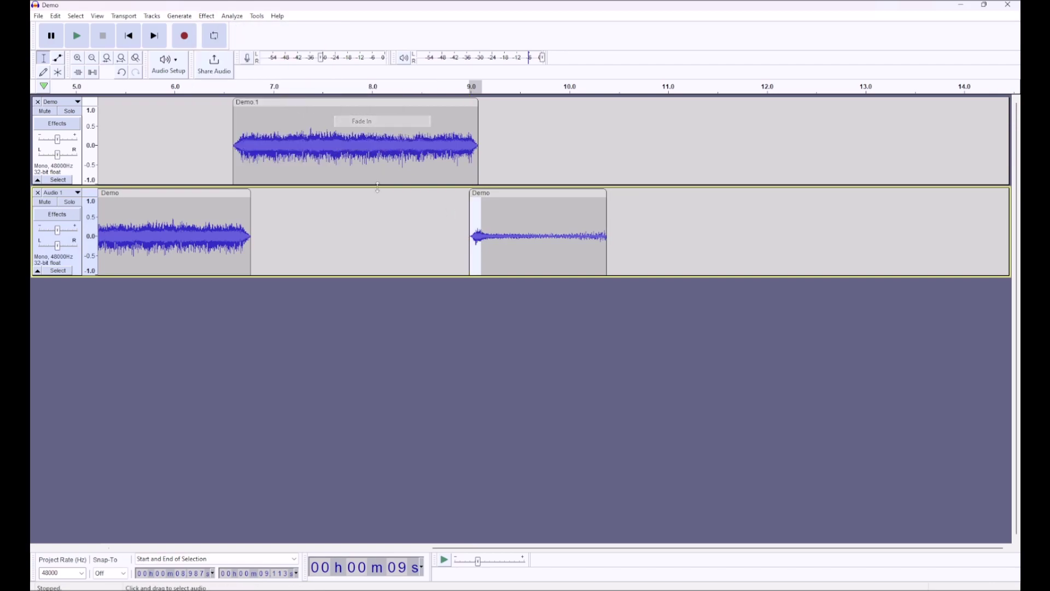
click(364, 213)
- Play the transition from about 8.4 s and nudge the short clip a little earlier
click(409, 205)
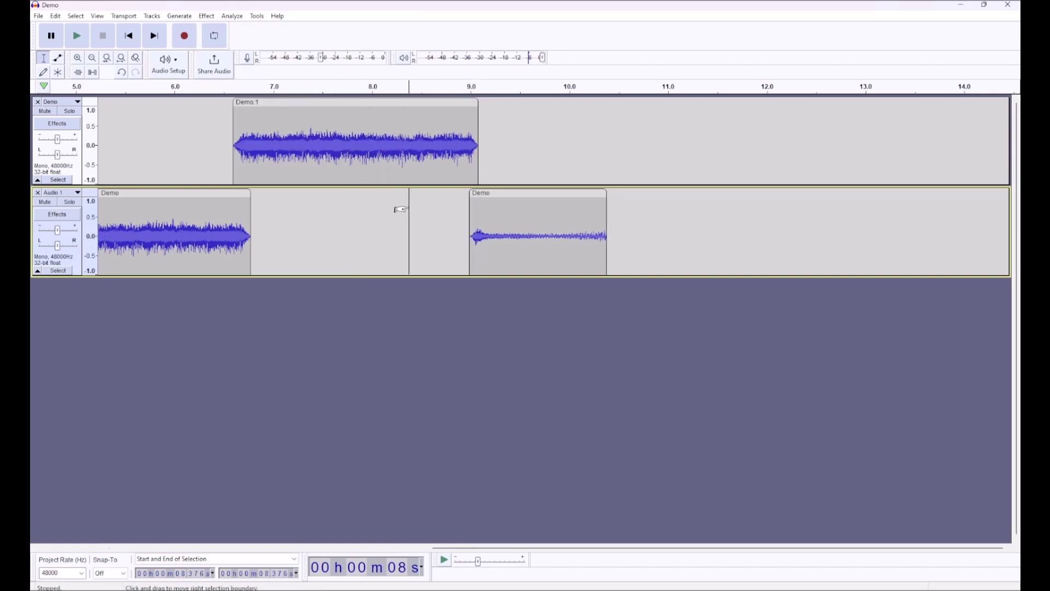
key(space)
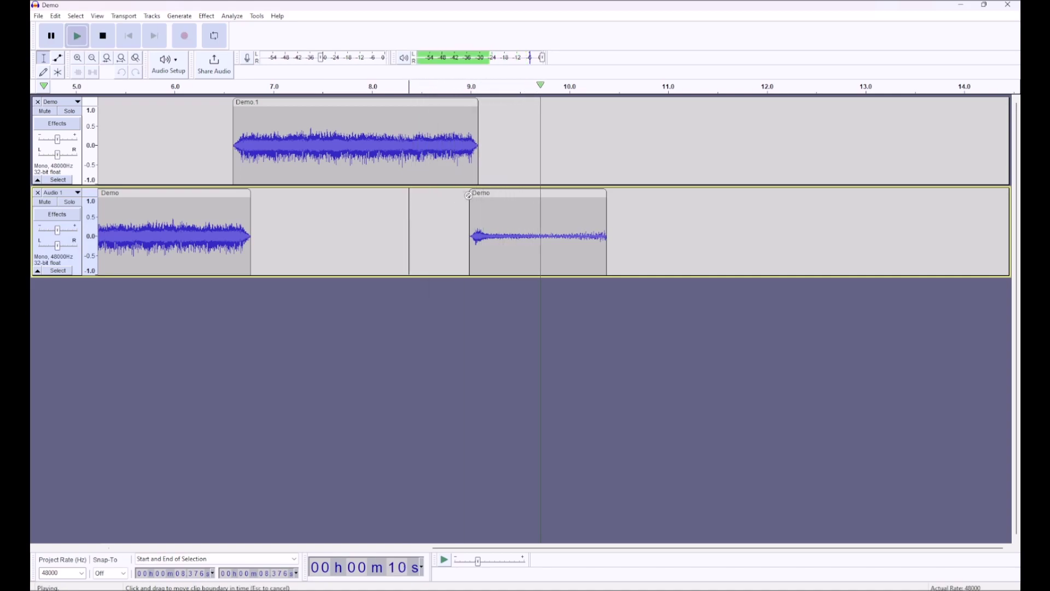
drag(488, 193, 485, 192)
key(space)
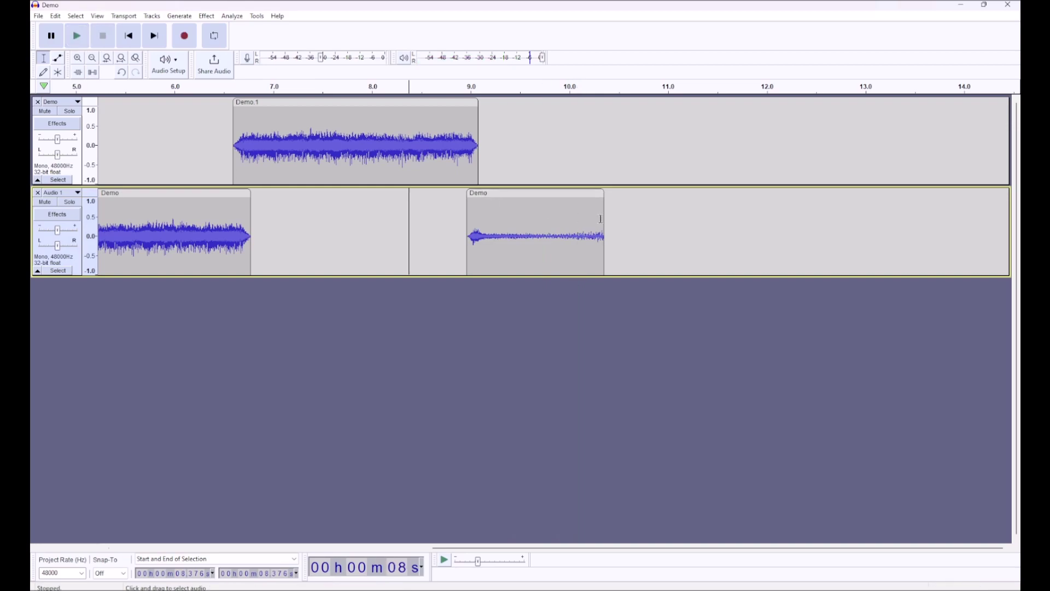
- Trim the short Audio 1 clip's end to 10 s, then to about 9.4 s, checking playback from 9.081 s
click(571, 111)
drag(603, 202, 571, 202)
click(487, 237)
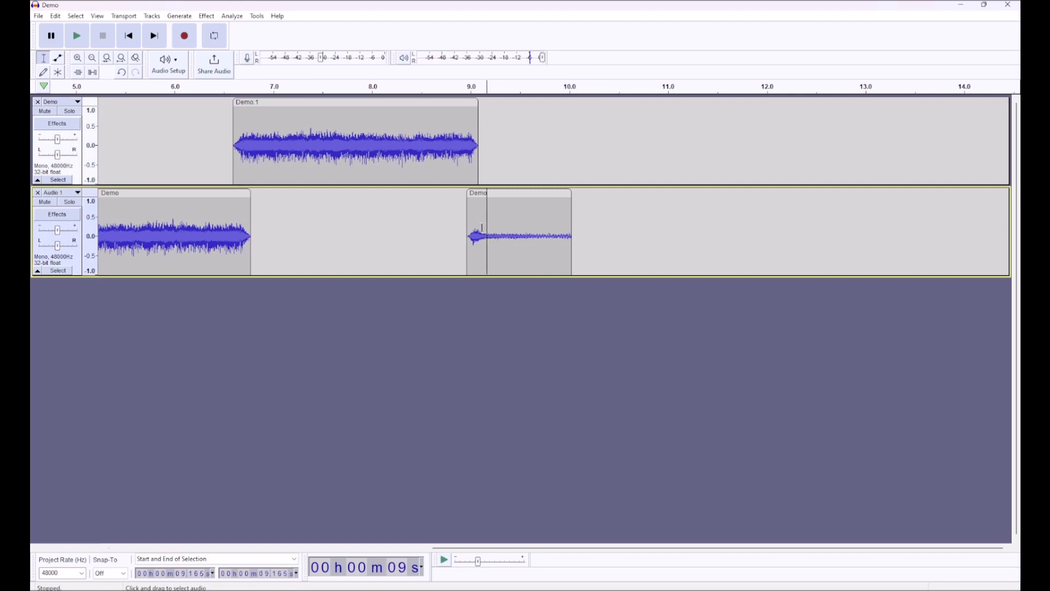
click(477, 230)
key(space)
drag(572, 211, 509, 224)
key(space)
key(space)
key(space)
key(space)
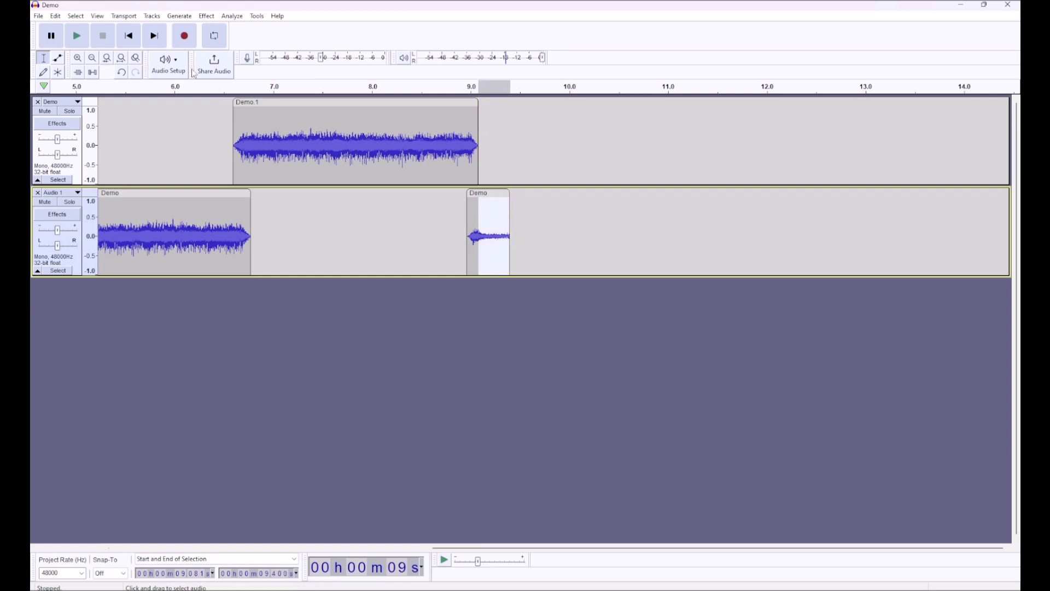
- Fade out the selected tail of the short Audio 1 clip
click(203, 20)
mouse_move(230, 89)
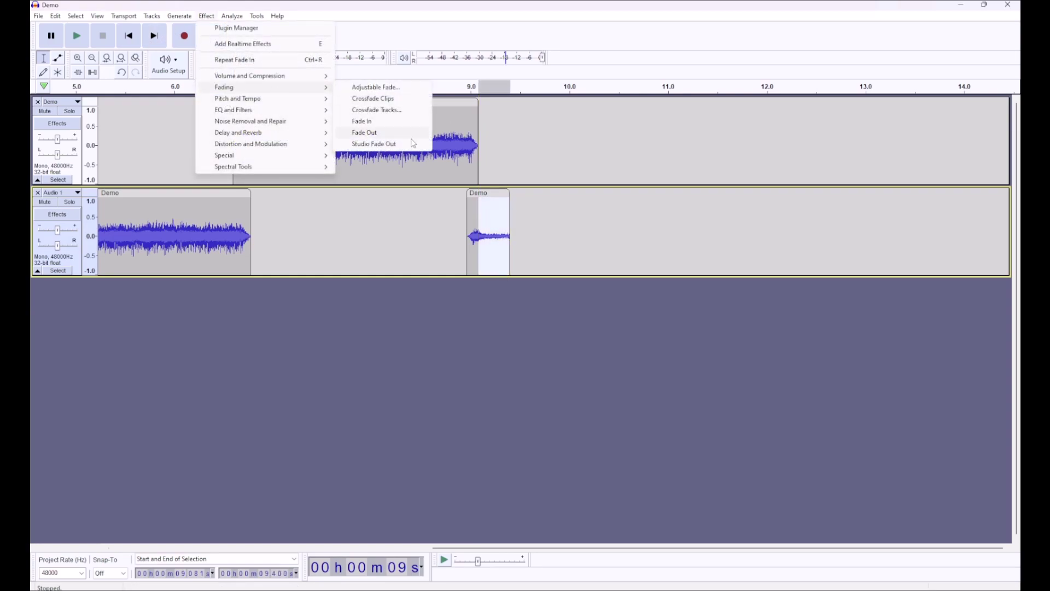
click(403, 134)
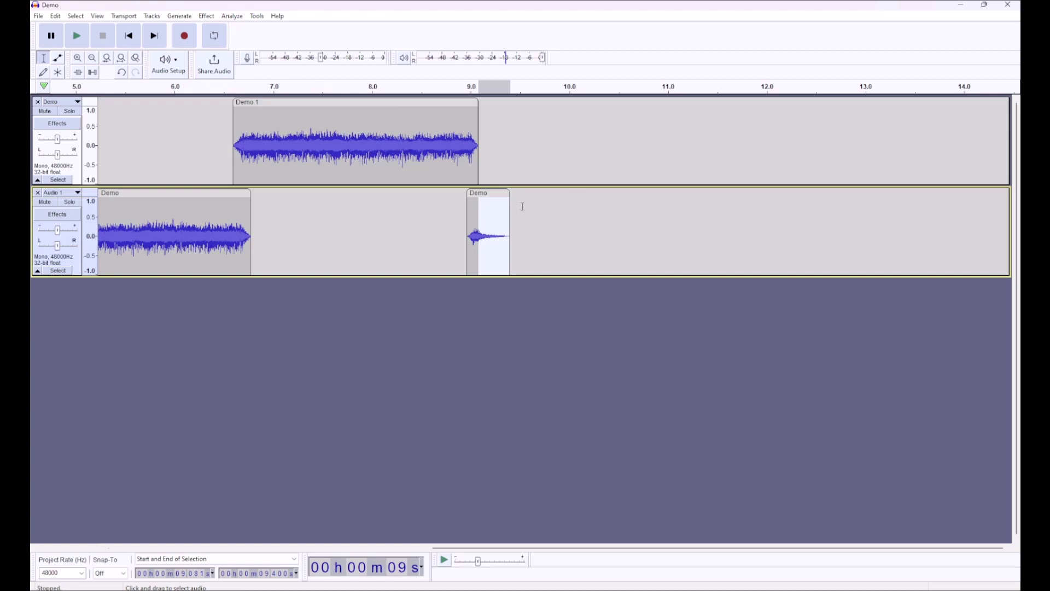
- Fill the gap from 9.4 to 10 s with silence and join it onto the clip
click(576, 196)
drag(571, 196, 510, 196)
click(181, 16)
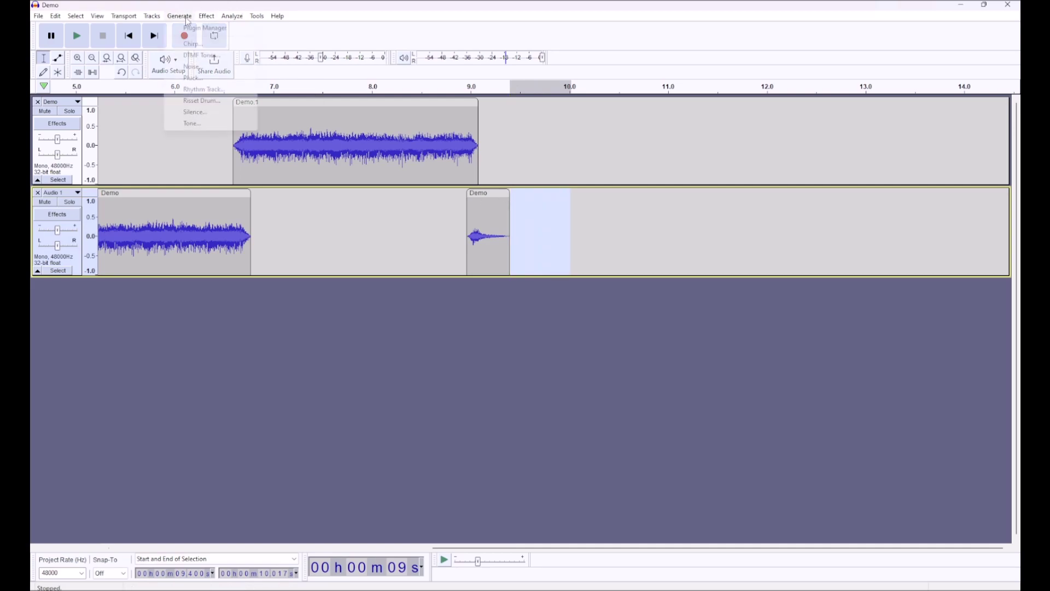
click(195, 113)
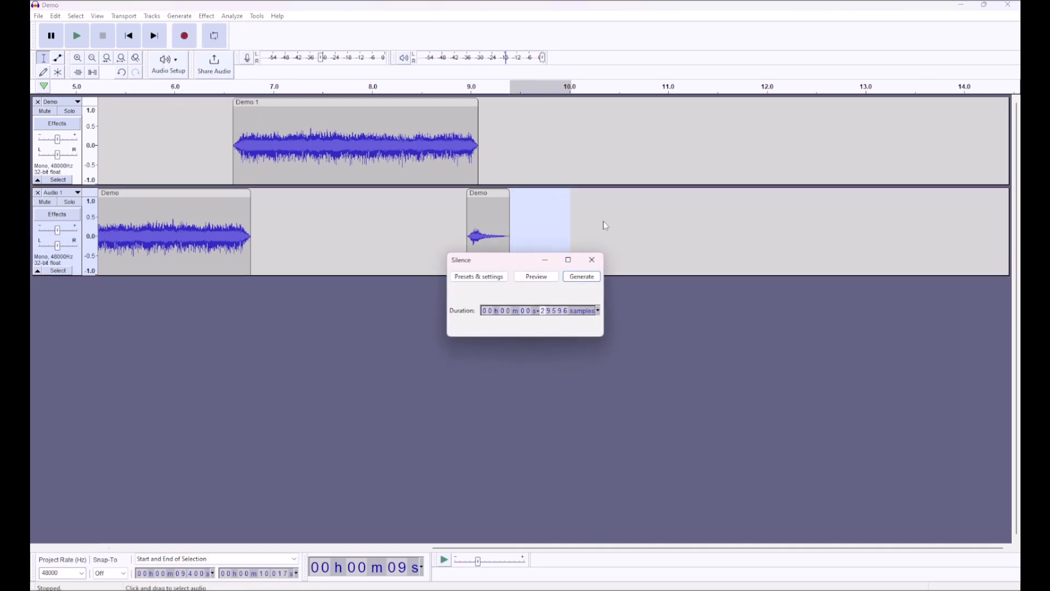
click(582, 277)
key(ctrl+j)
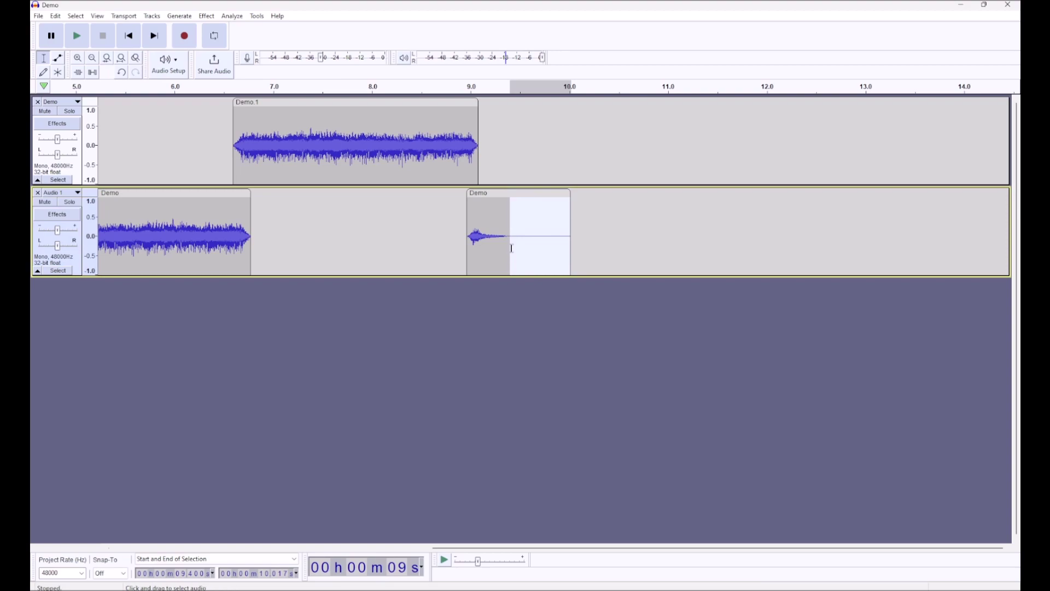
click(571, 126)
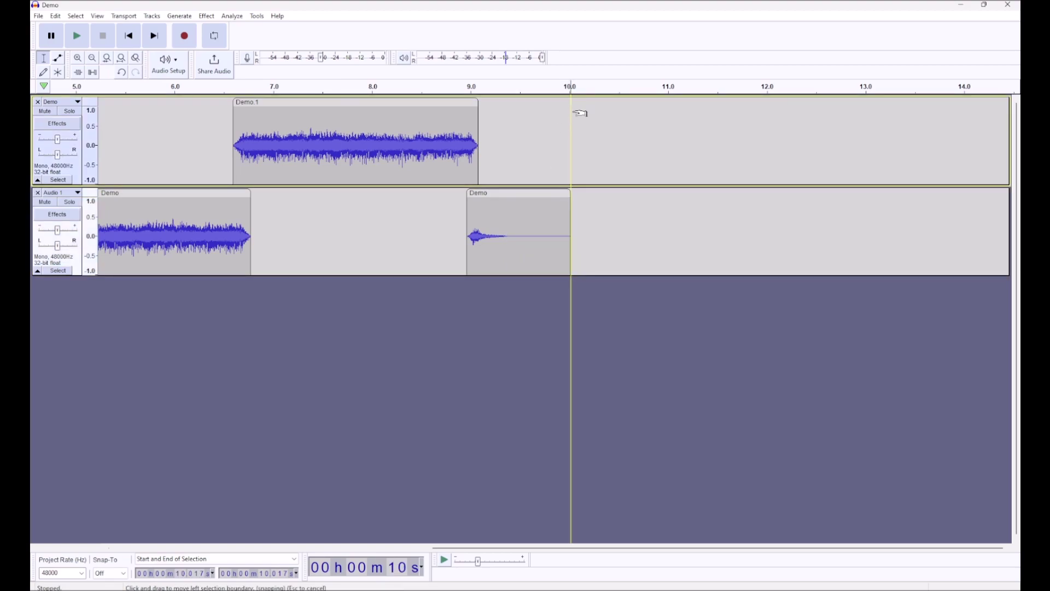
click(409, 219)
key(space)
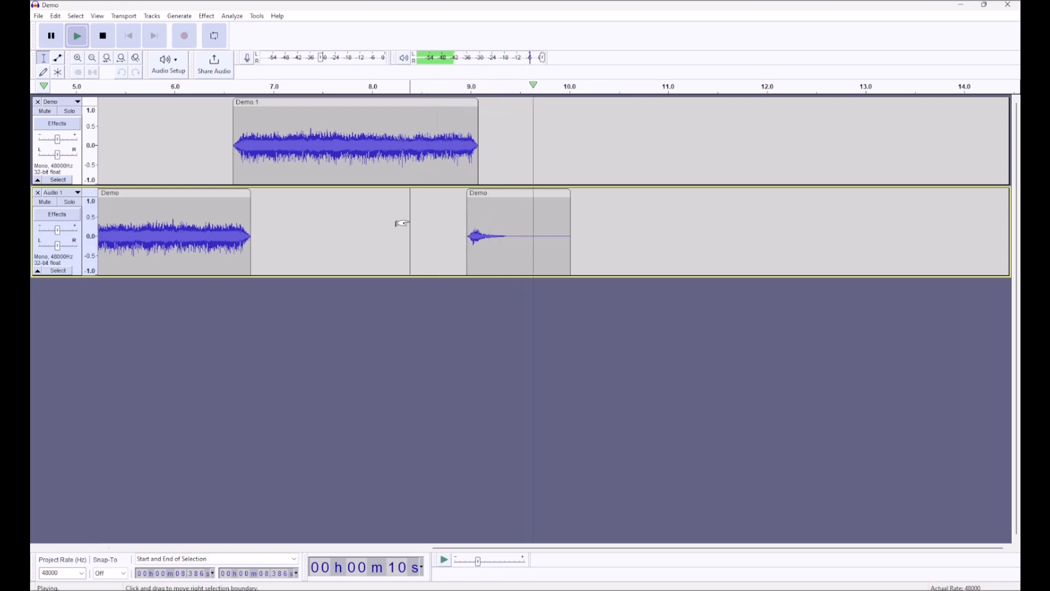
click(498, 247)
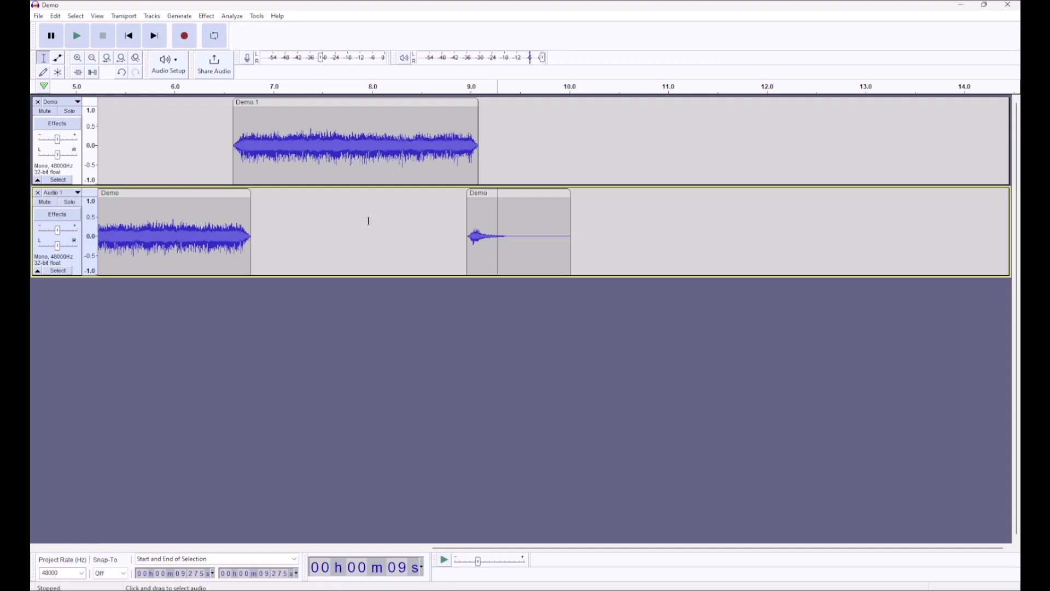
click(316, 218)
key(space)
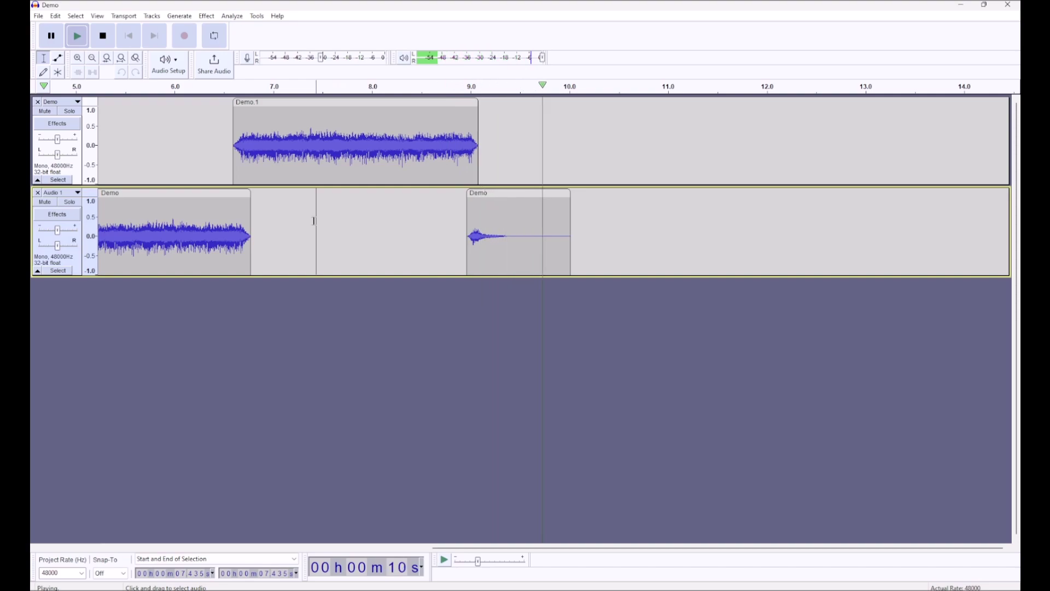
drag(528, 548, 145, 525)
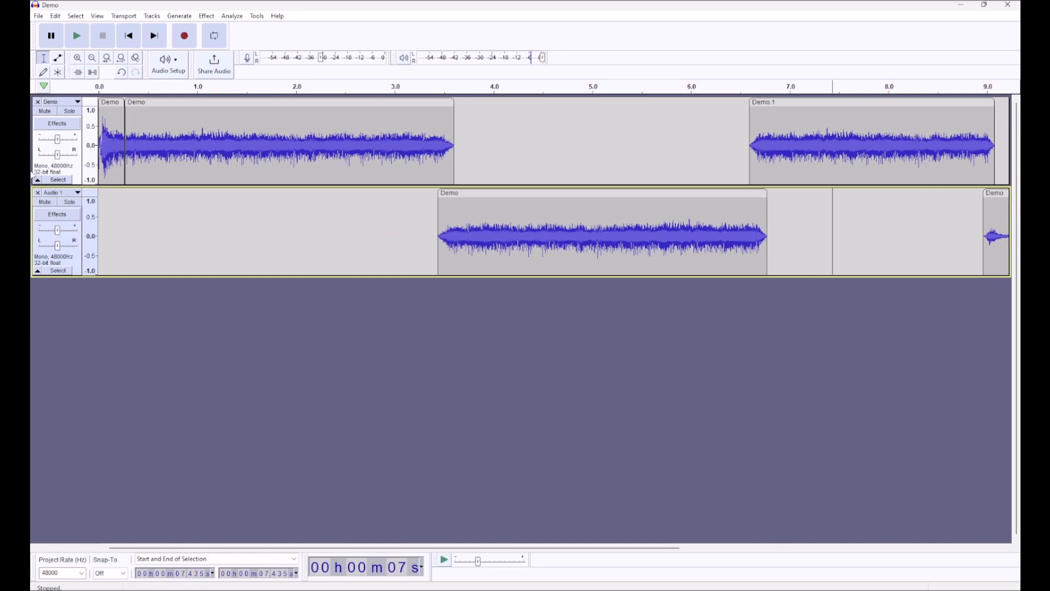
- Zoom to show the first 9 seconds and play the project from the beginning
key(ctrl+1)
key(ctrl+1)
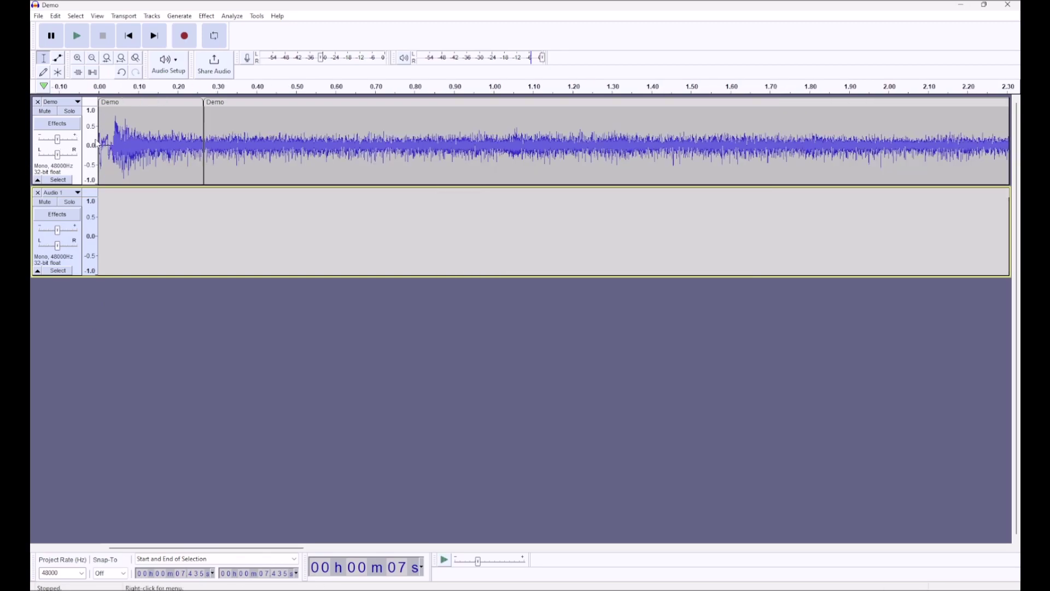
key(ctrl+z)
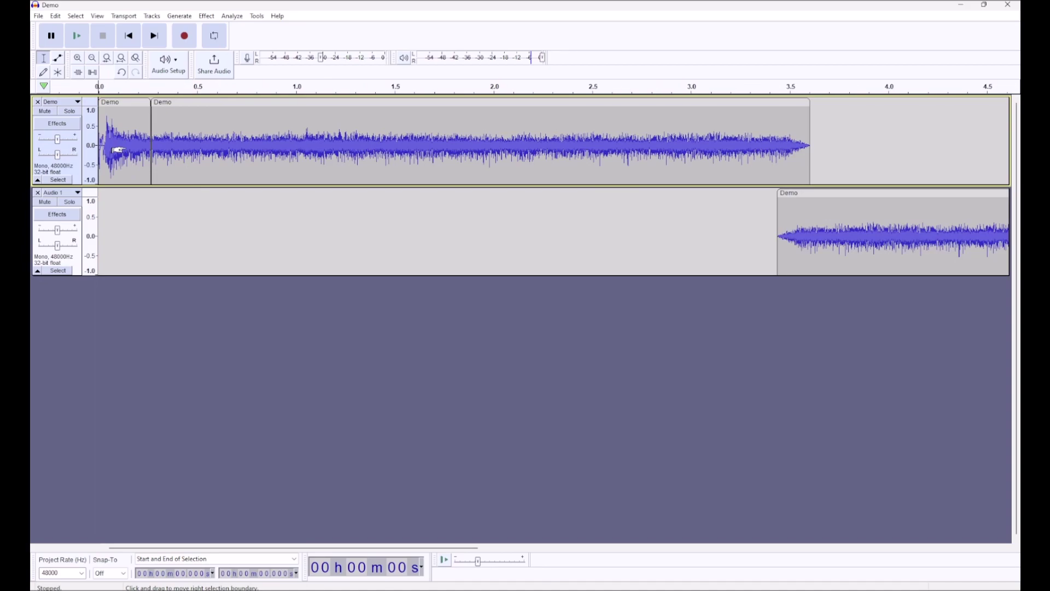
key(ctrl+z)
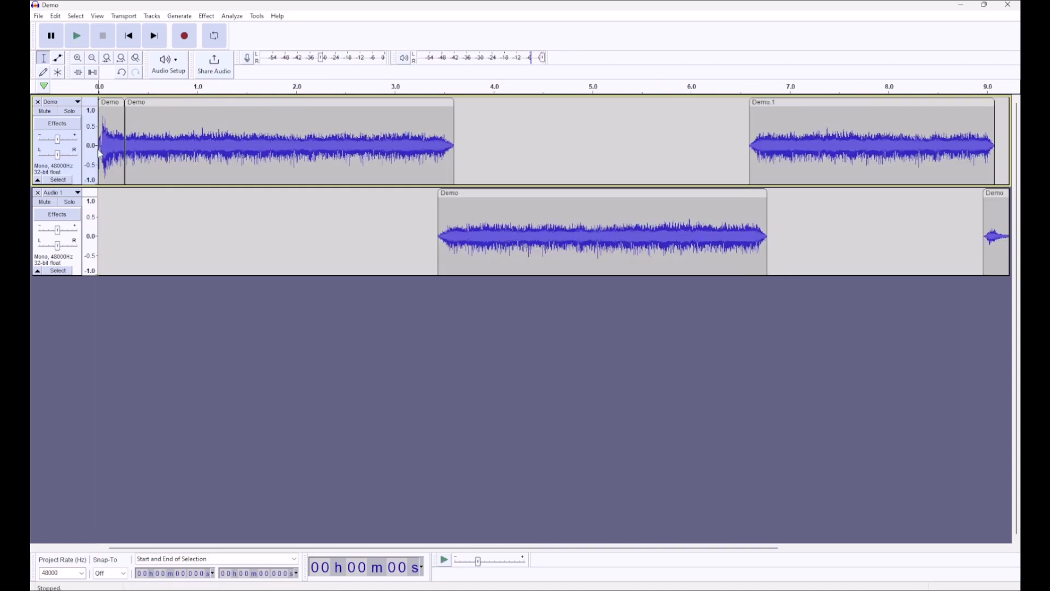
click(100, 203)
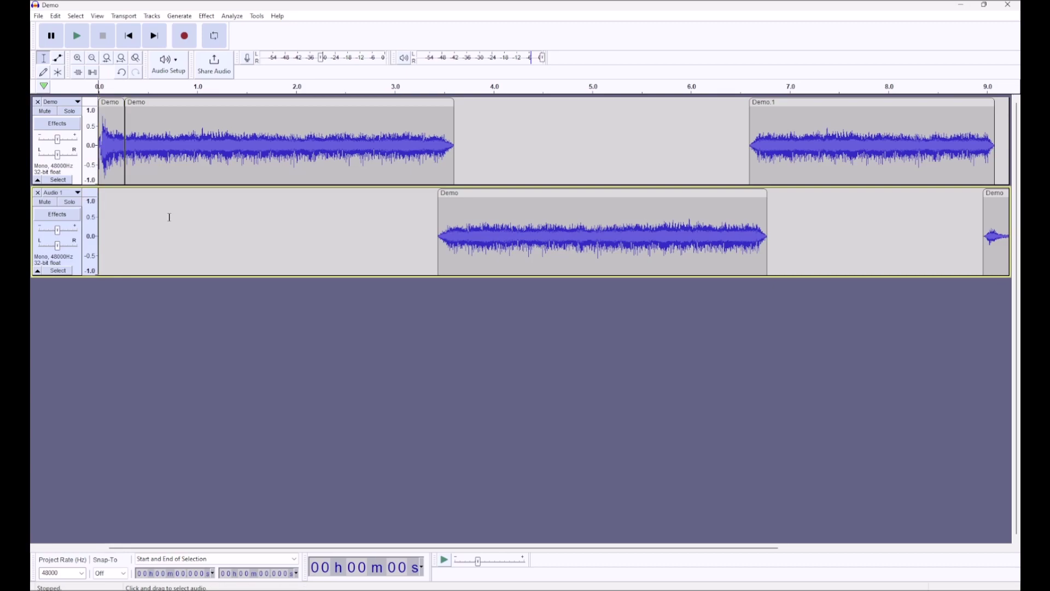
key(space)
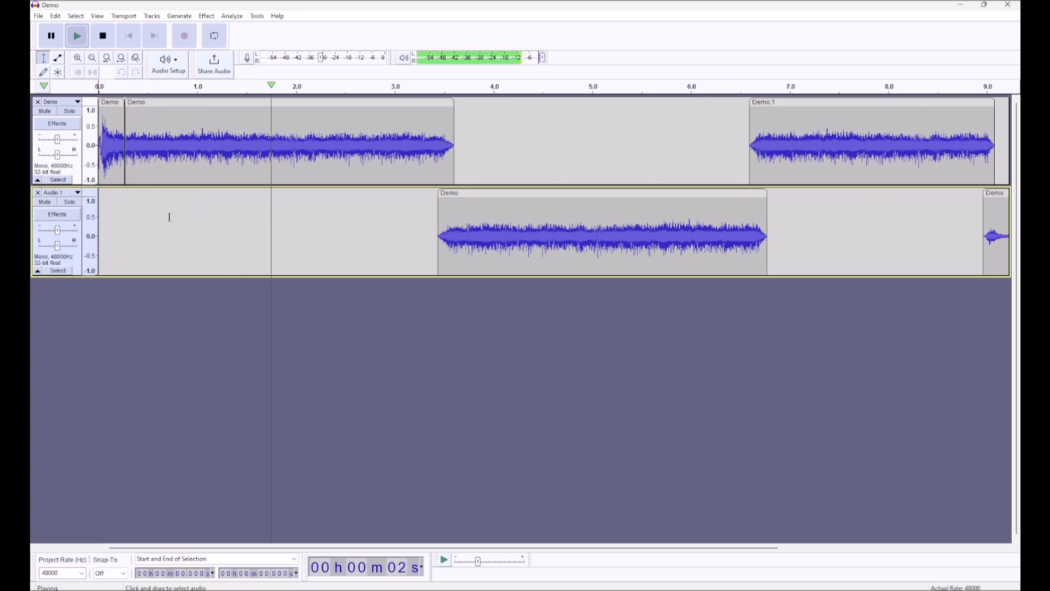
key(space)
- Fade in the first 0.054 s of the Demo track and zoom back out
key(ctrl+1)
key(ctrl+1)
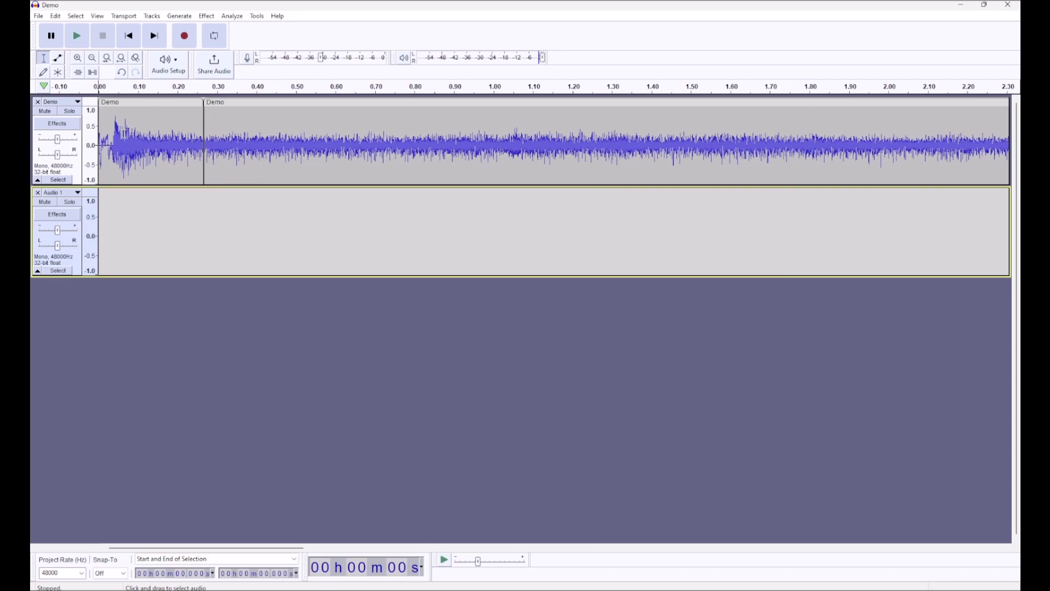
drag(119, 133, 97, 136)
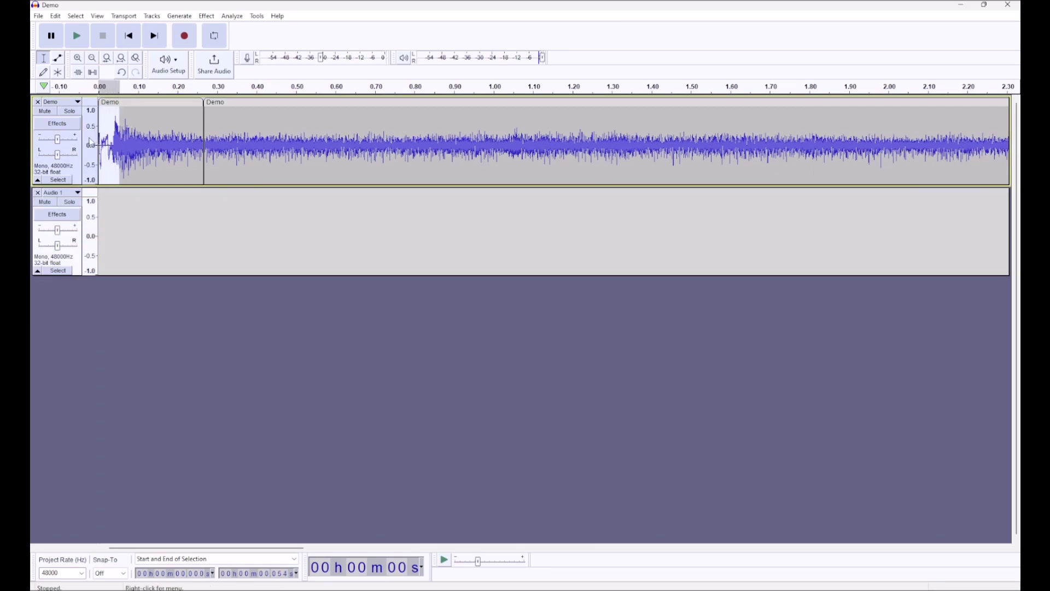
click(212, 20)
mouse_move(224, 93)
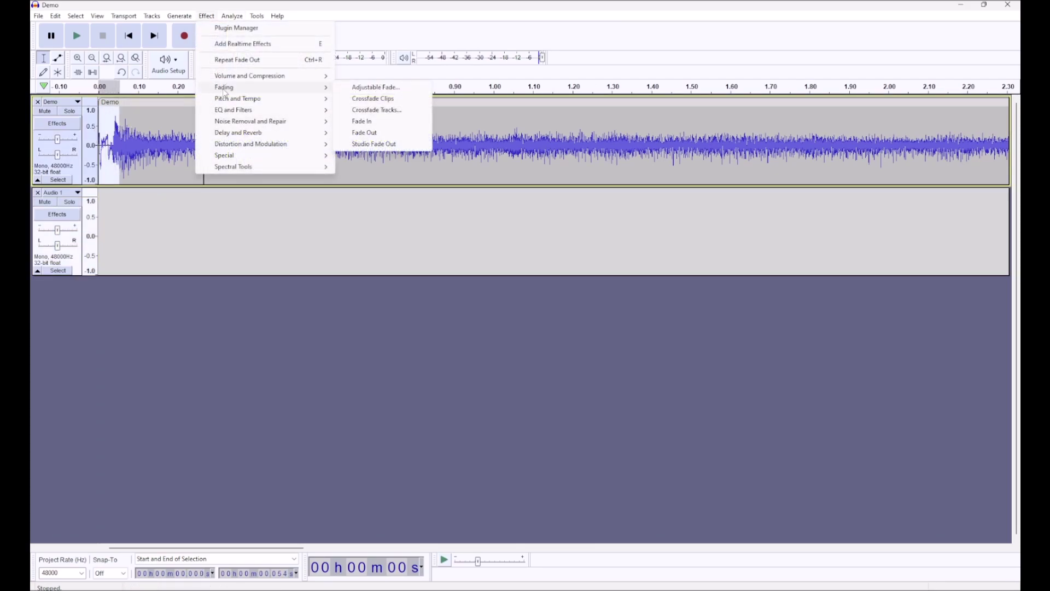
click(361, 121)
click(164, 219)
click(98, 200)
key(ctrl+3)
key(ctrl+3)
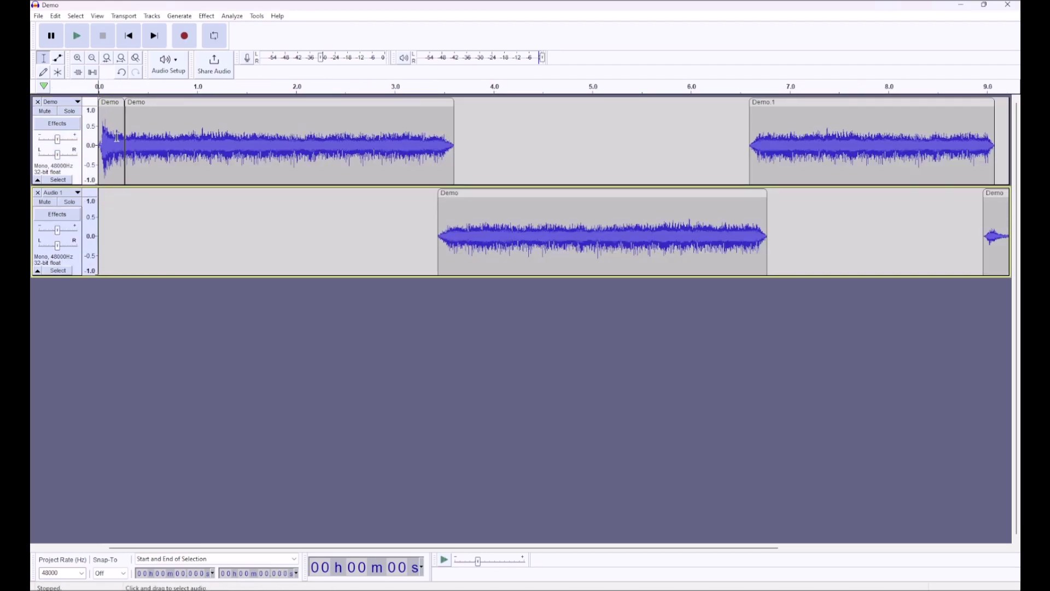
key(ctrl+3)
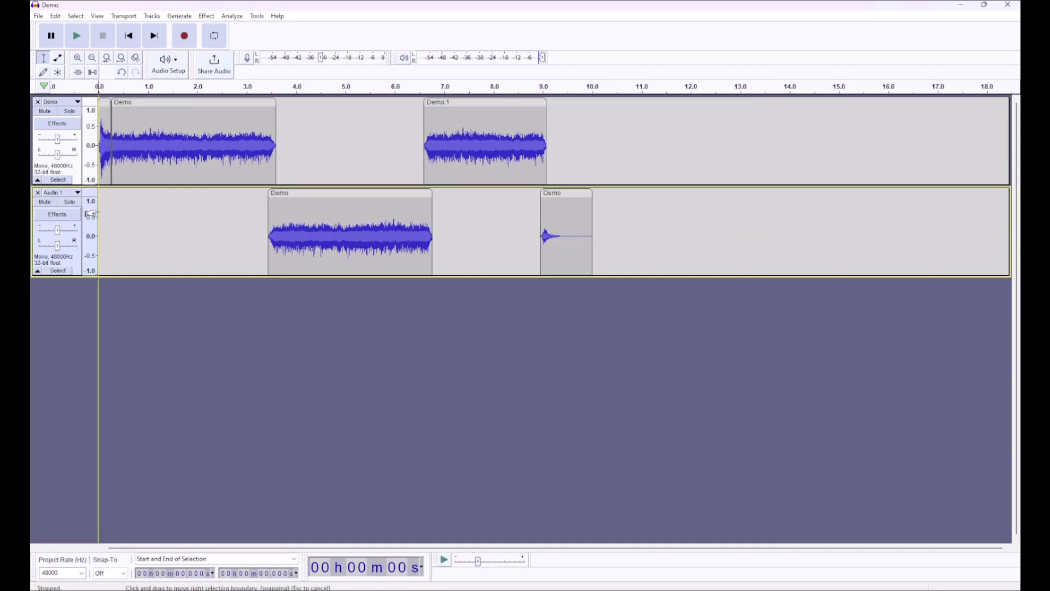
key(space)
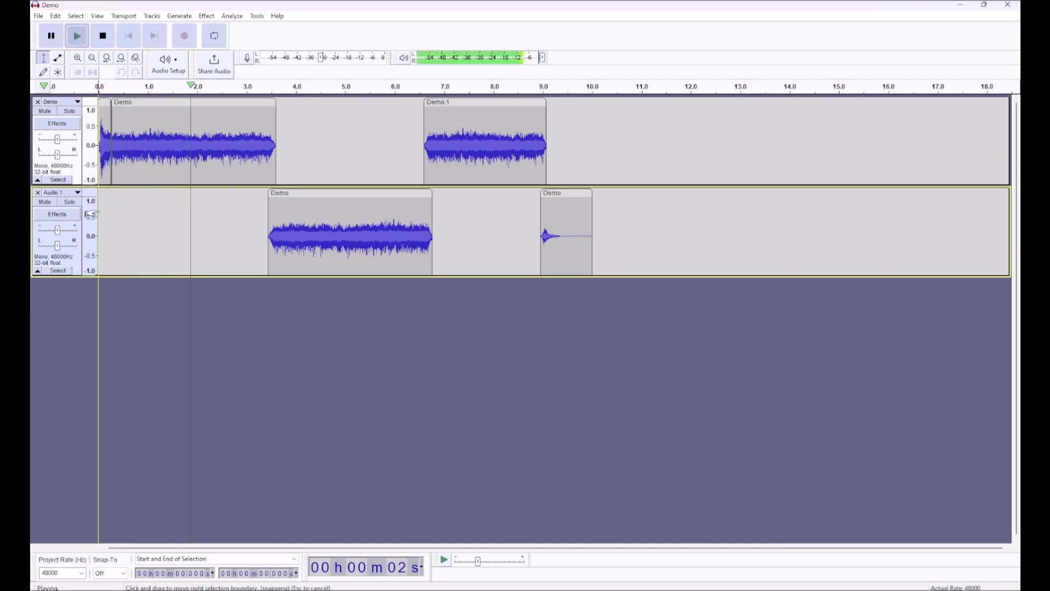
key(space)
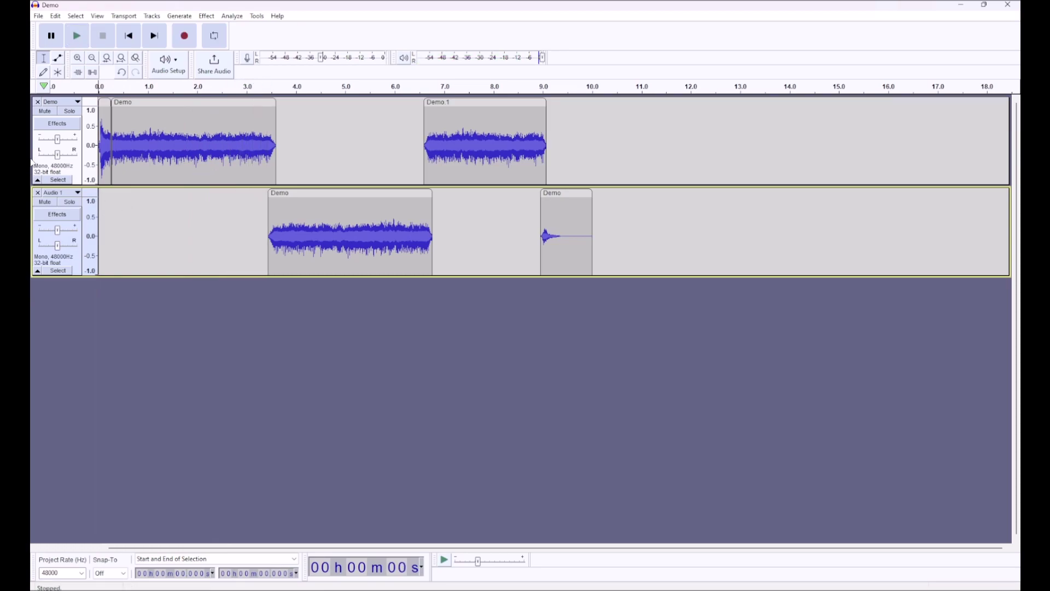
key(ctrl+1)
key(ctrl+1)
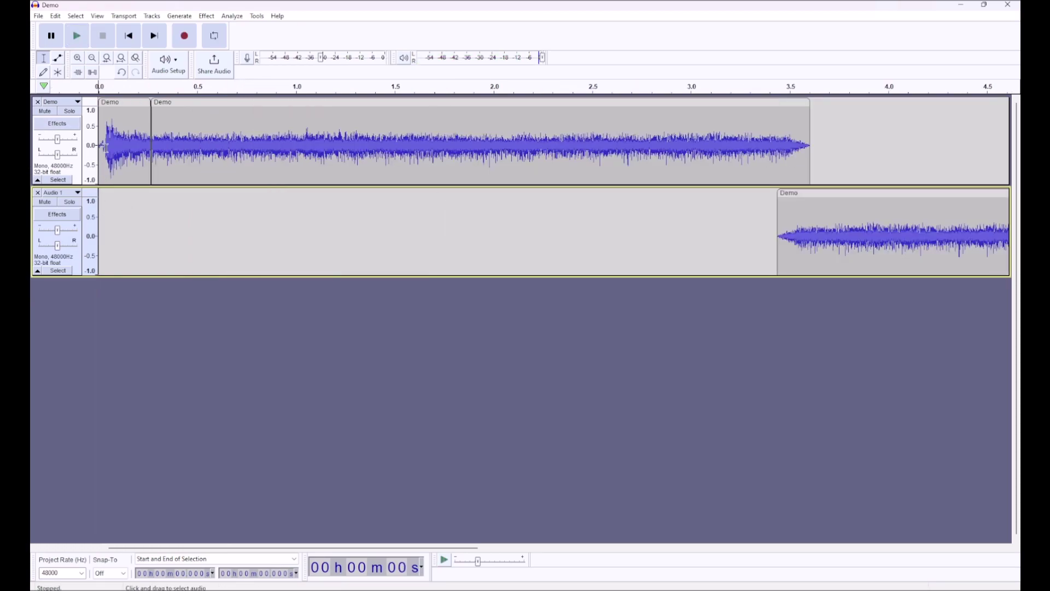
drag(107, 143, 97, 143)
key(ctrl+1)
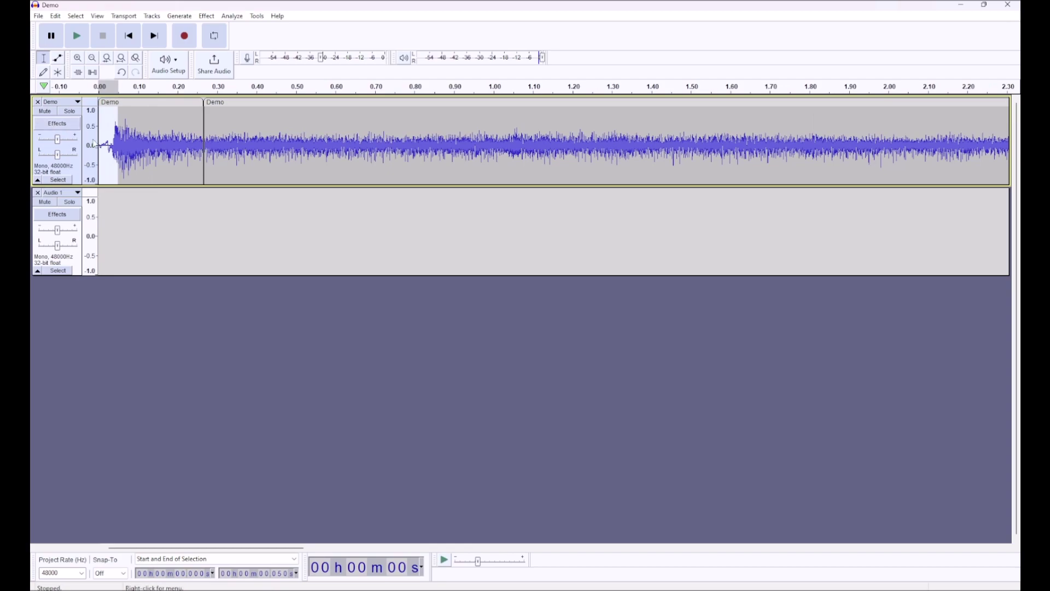
click(206, 16)
key(Escape)
click(207, 16)
key(Escape)
click(132, 195)
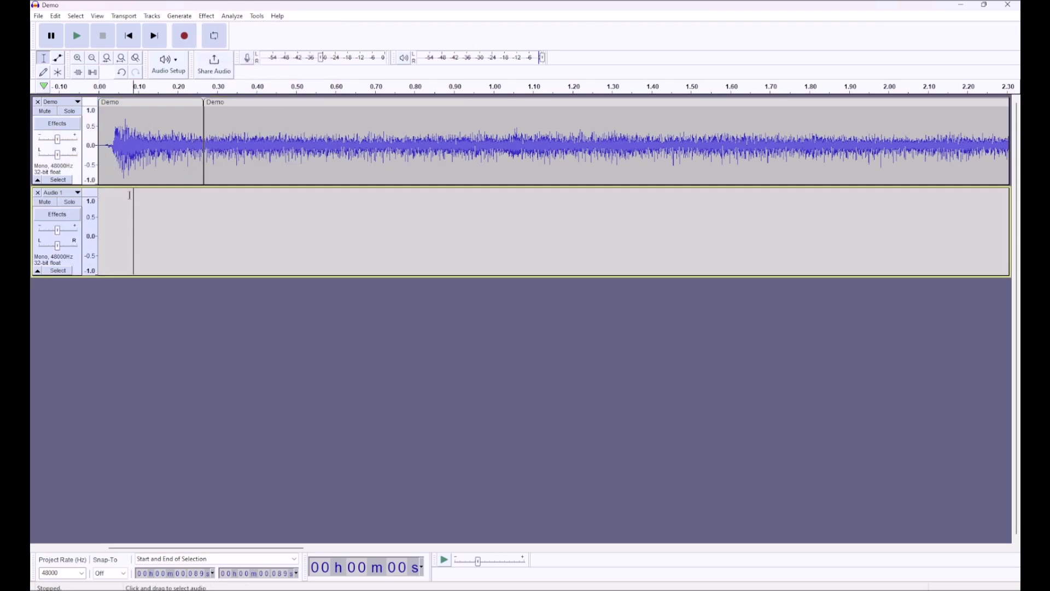
key(ctrl+shift+z)
key(ctrl+shift+z)
key(ctrl+shift+z)
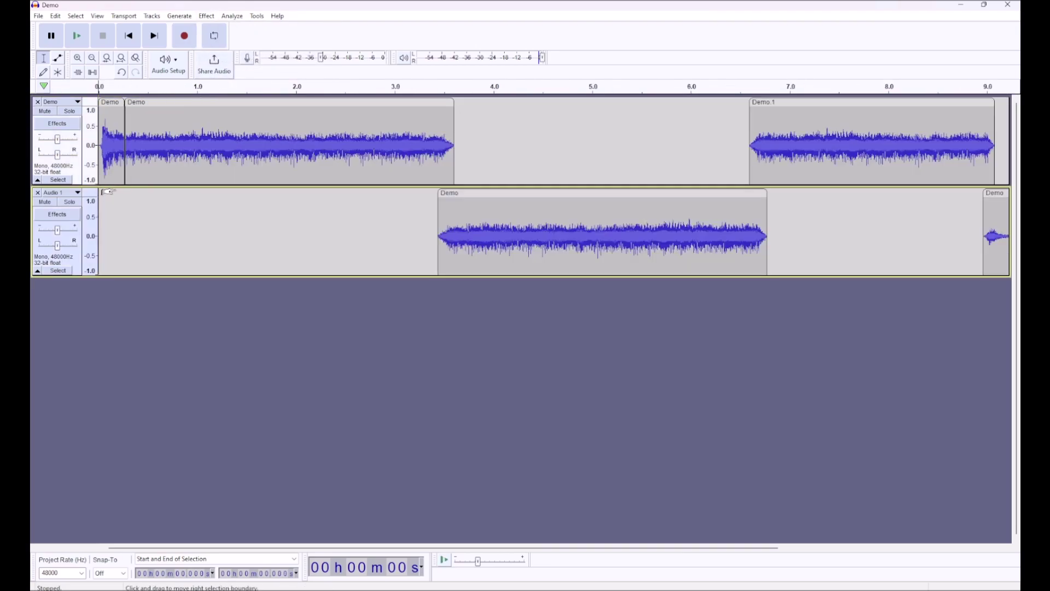